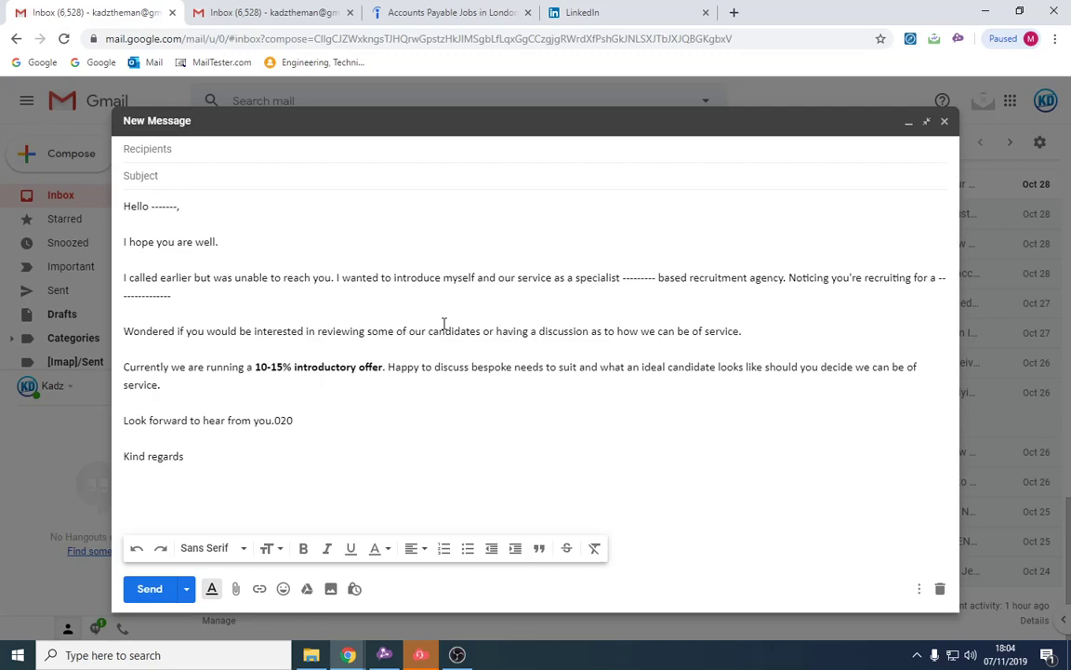
Review the Accounts Payable Administrator vacancy at Abbey Healthcare Group on Indeed, including its requirements and location
left_click(437, 12)
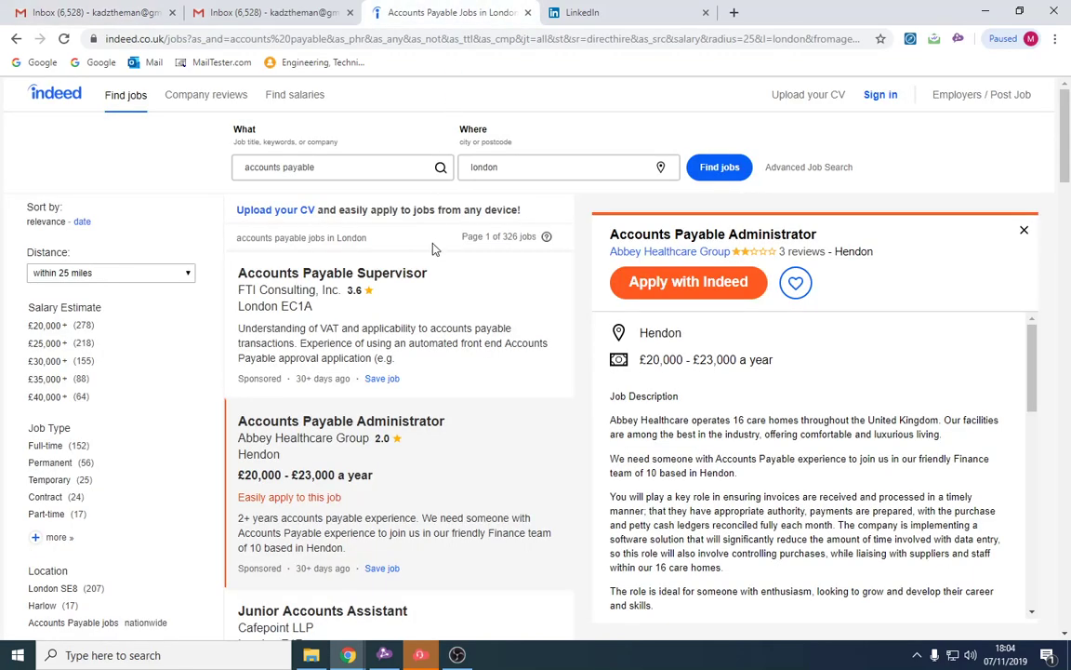
left_click_drag(309, 174, 343, 156)
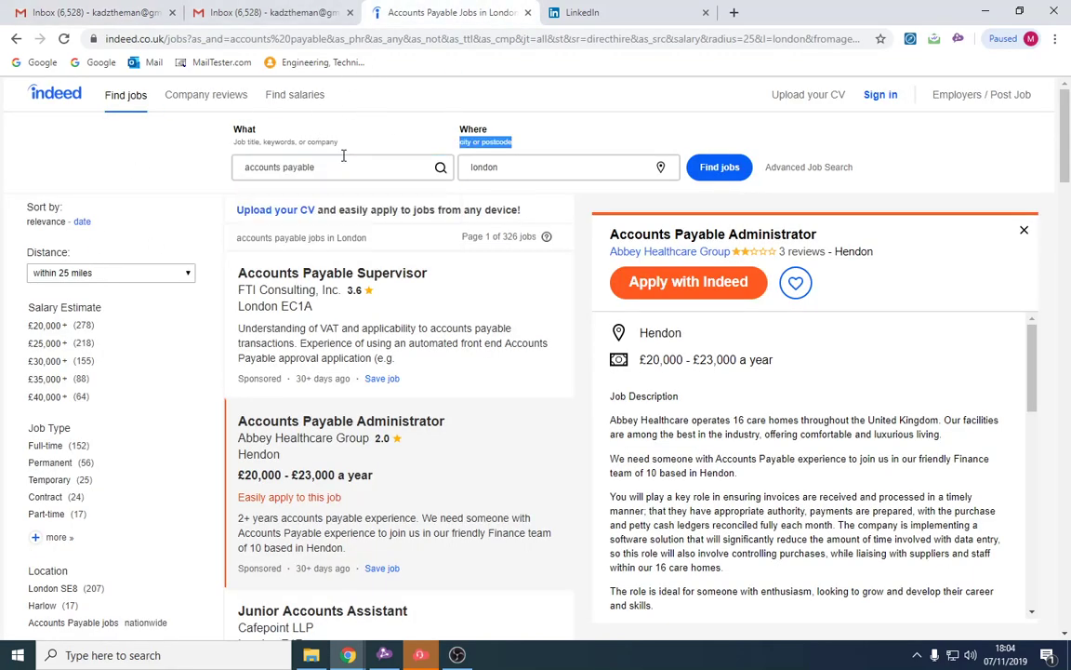
left_click(487, 465)
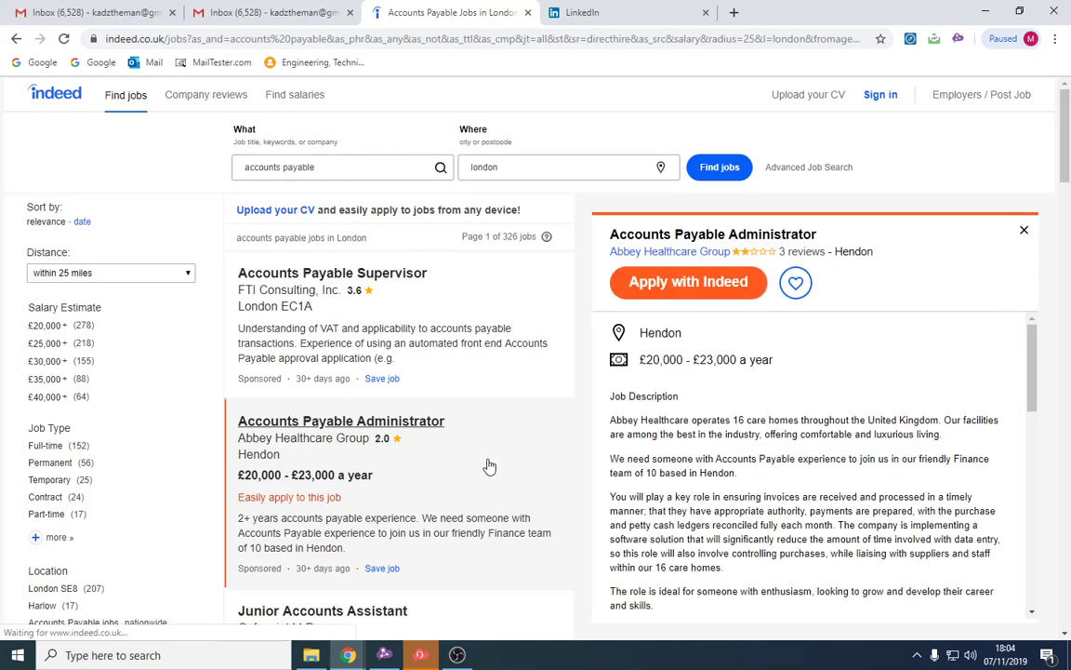
left_click_drag(616, 234, 880, 238)
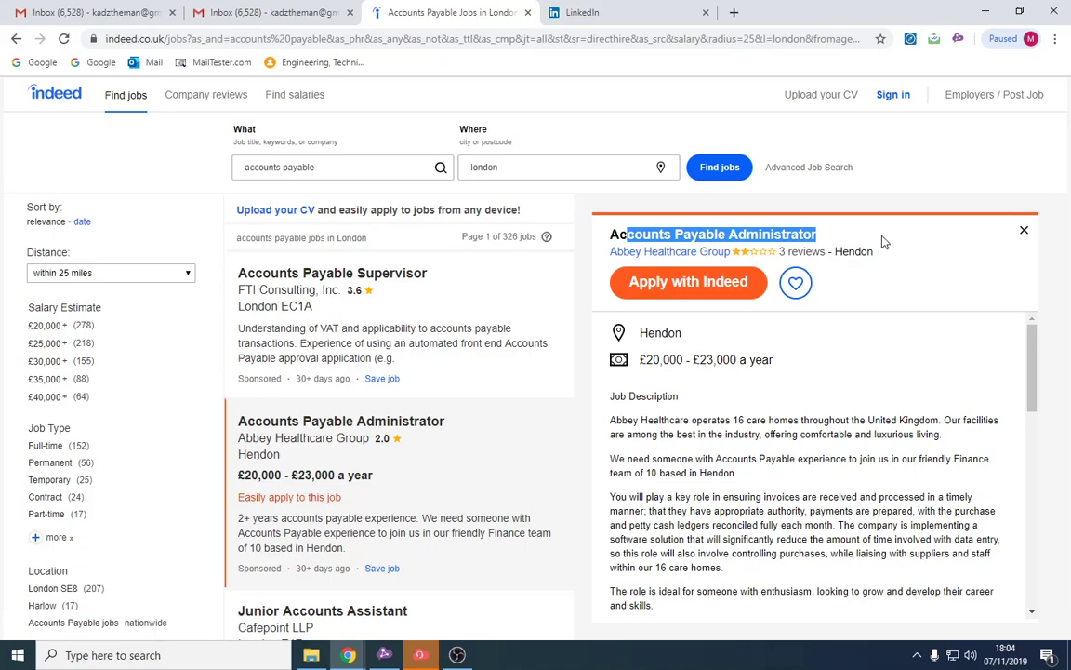
scroll(819, 558, "down", 10)
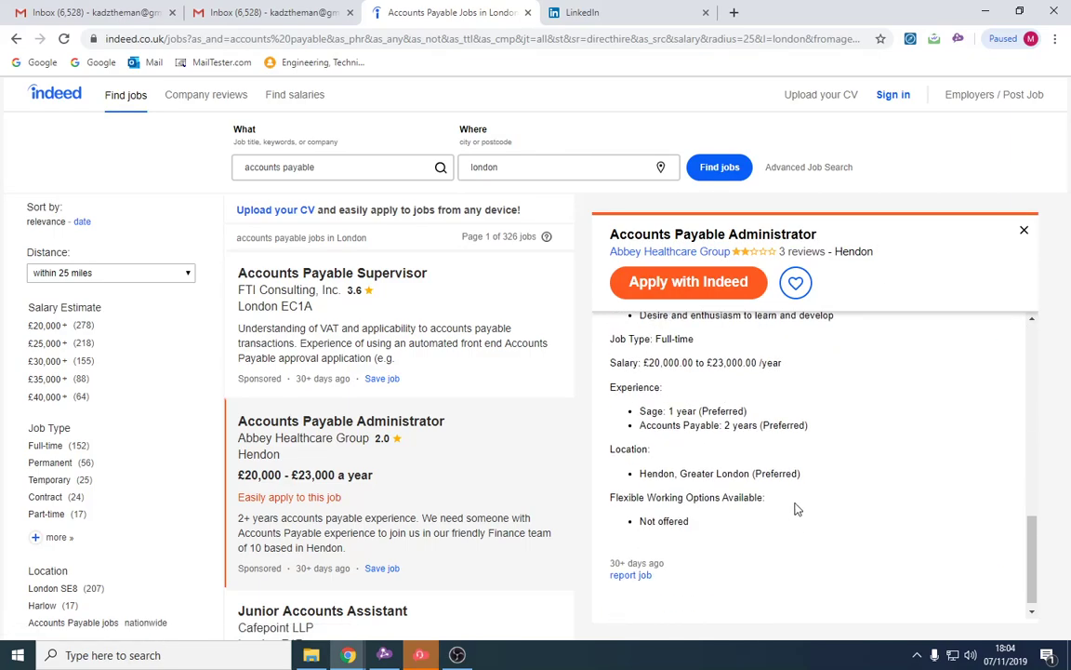
scroll(798, 507, "up", 3)
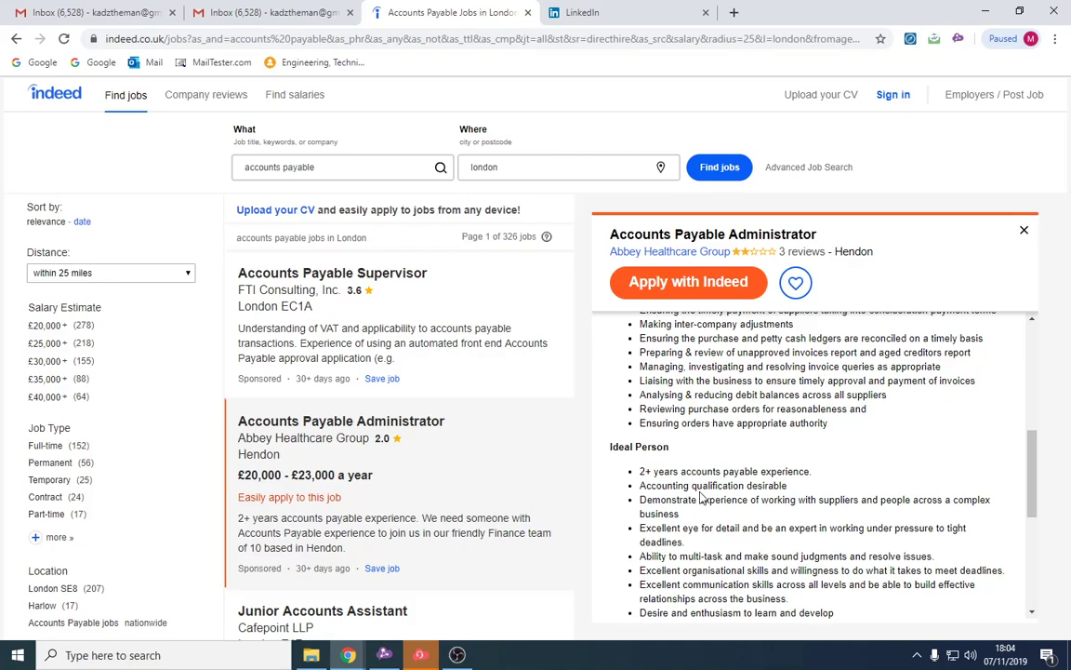
Take the hiring company's name from the job advert and search Google for "Abbey Healthcare Group linkedin"
left_click(614, 12)
left_click(423, 12)
left_click_drag(610, 252, 719, 251)
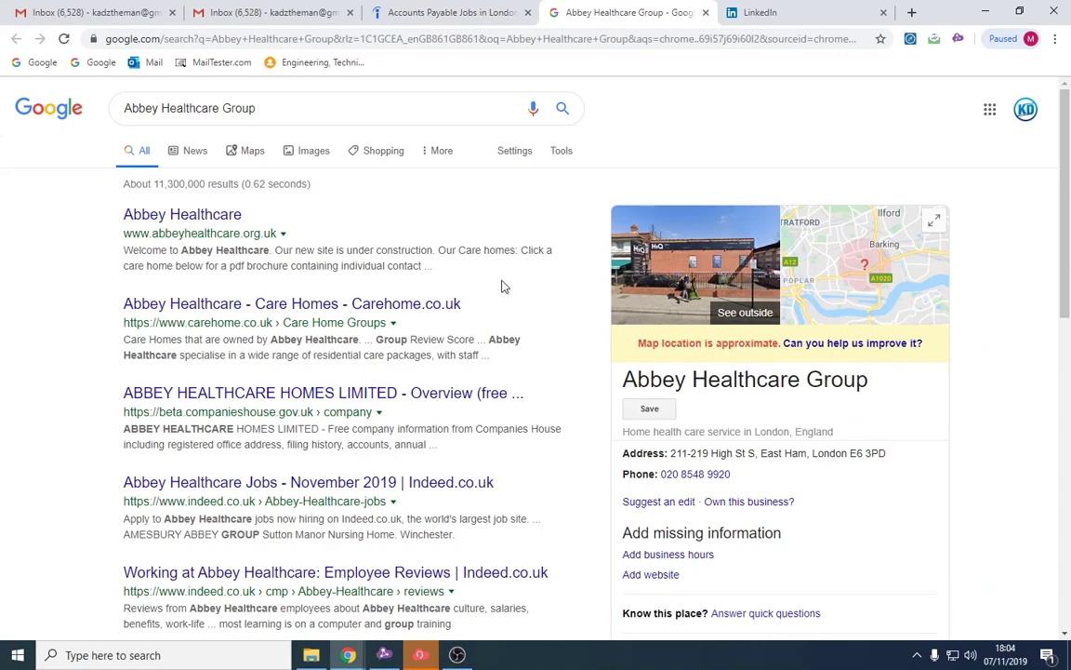
left_click(295, 102)
type("linkedin")
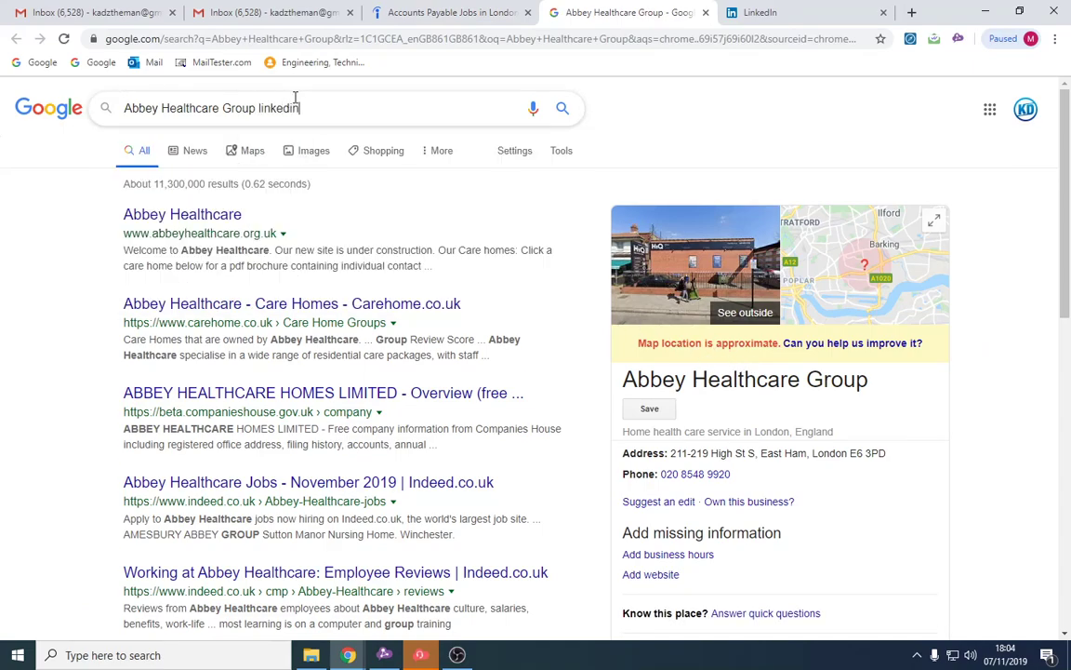
key("Return")
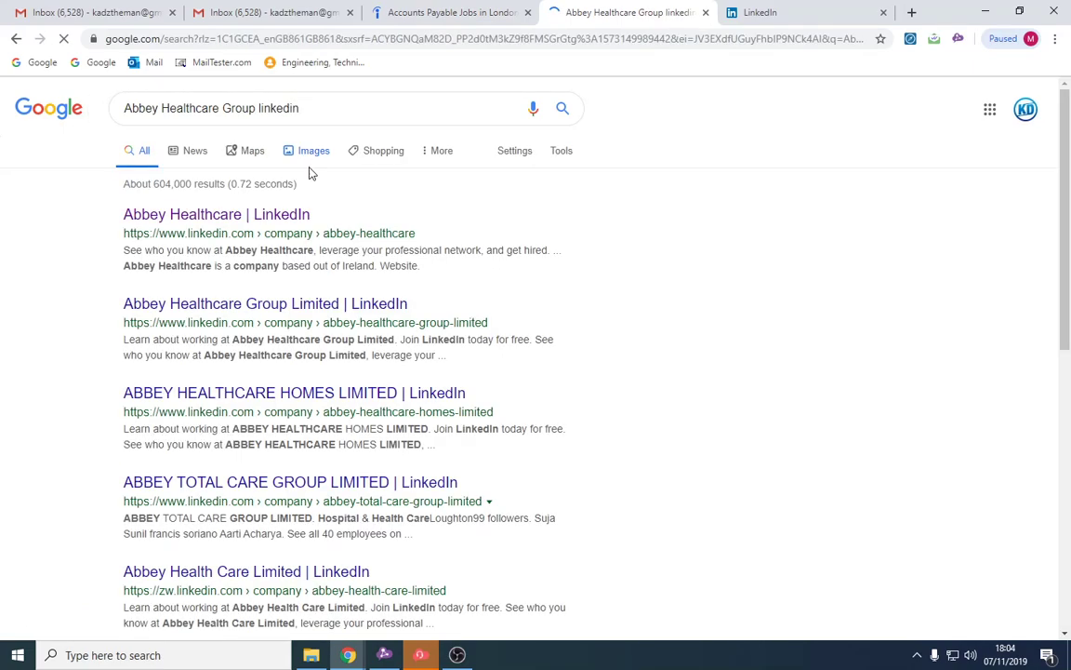
Open the Abbey Healthcare company page on LinkedIn from the search results and show its people listing
left_click(279, 216)
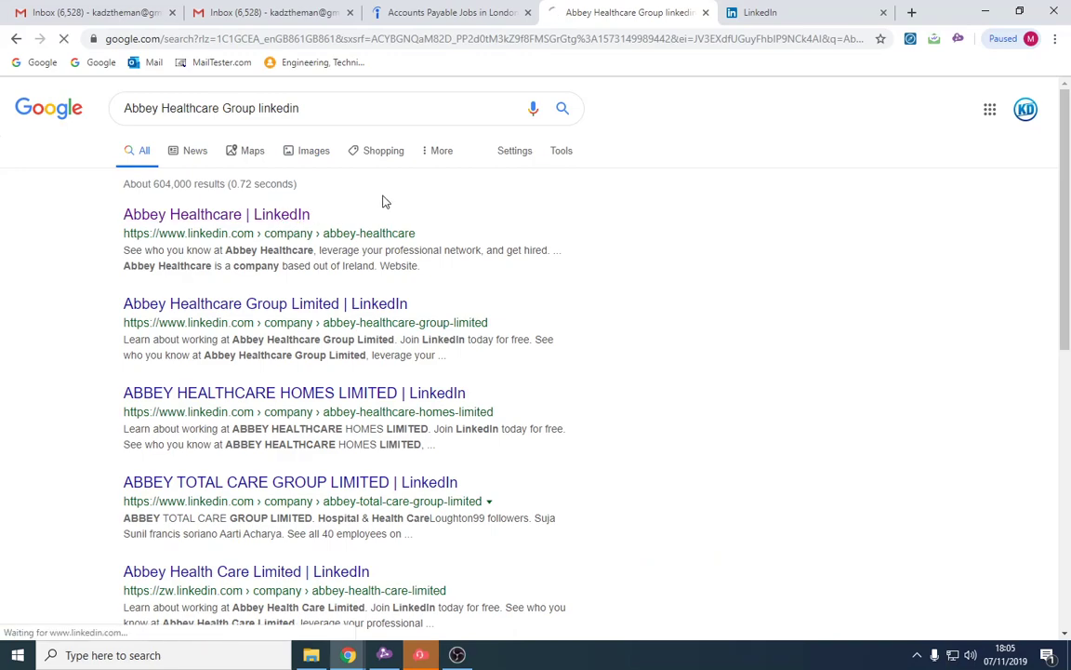
left_click(837, 10)
left_click(635, 9)
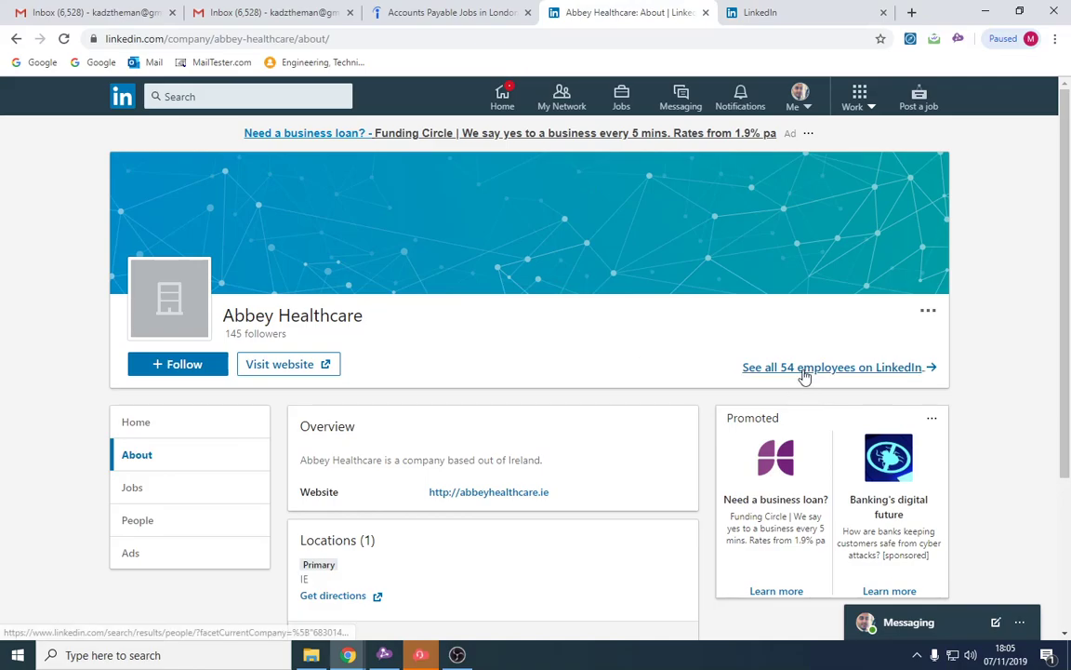
left_click_drag(92, 526, 213, 524)
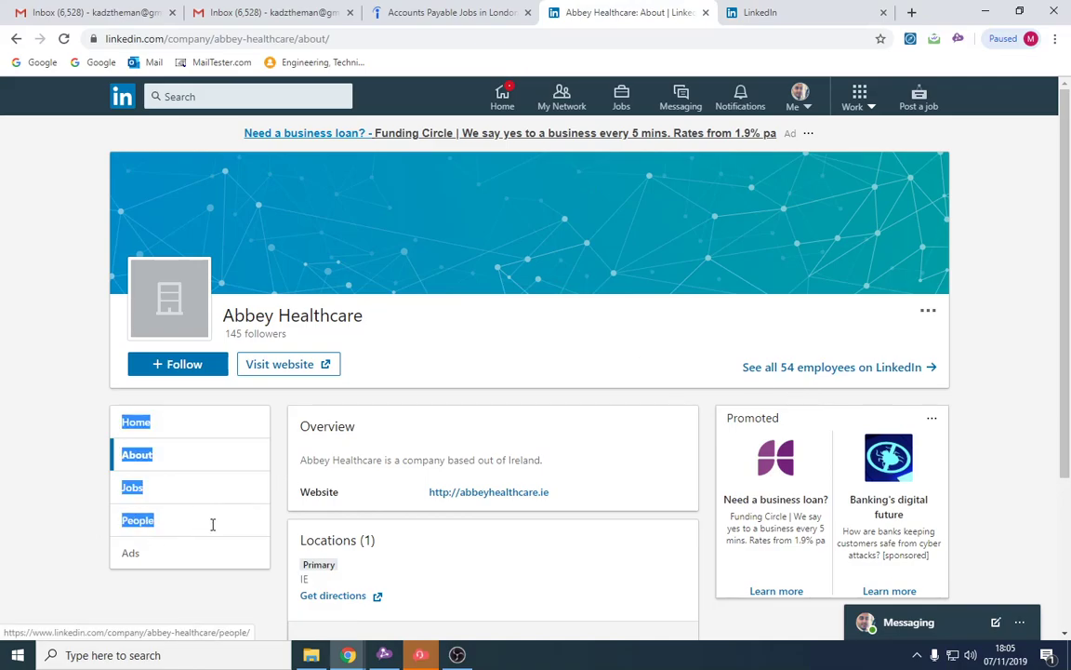
left_click(827, 335)
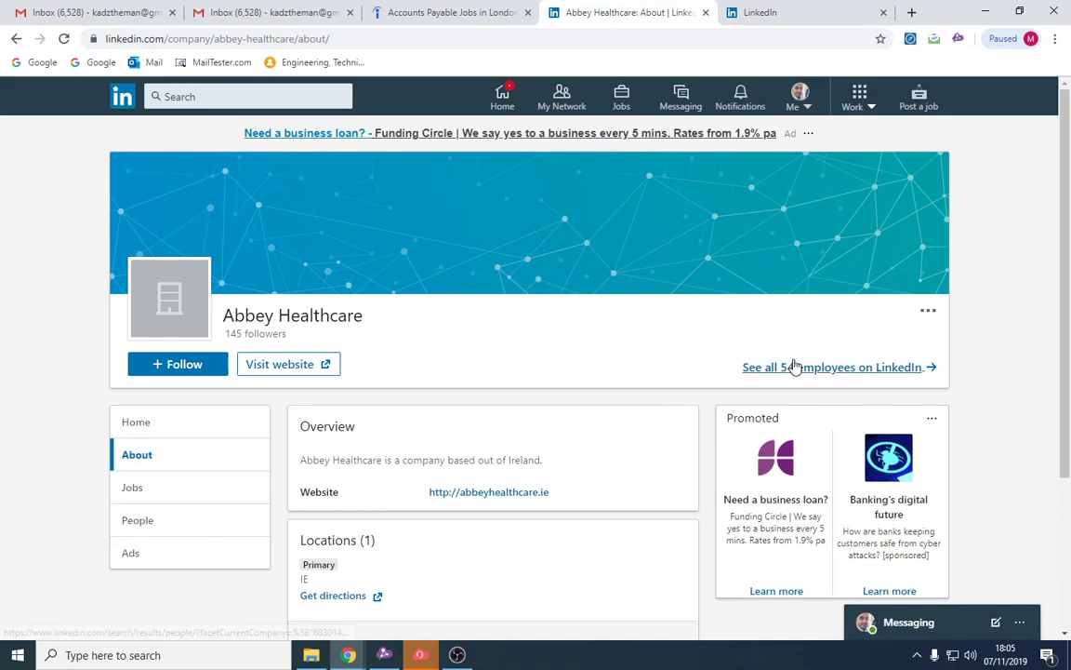
left_click(146, 521)
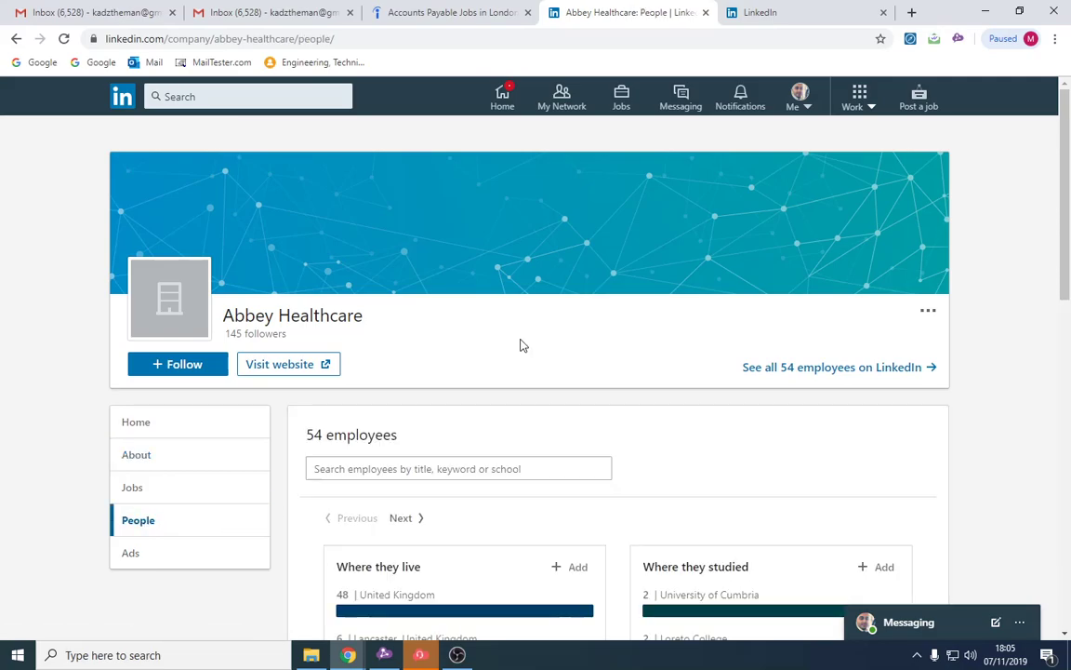
Search Abbey Healthcare's employees for the keyword "hr" and look through the matching profiles
scroll(507, 330, "down", 2)
left_click(495, 318)
scroll(556, 250, "down", 2)
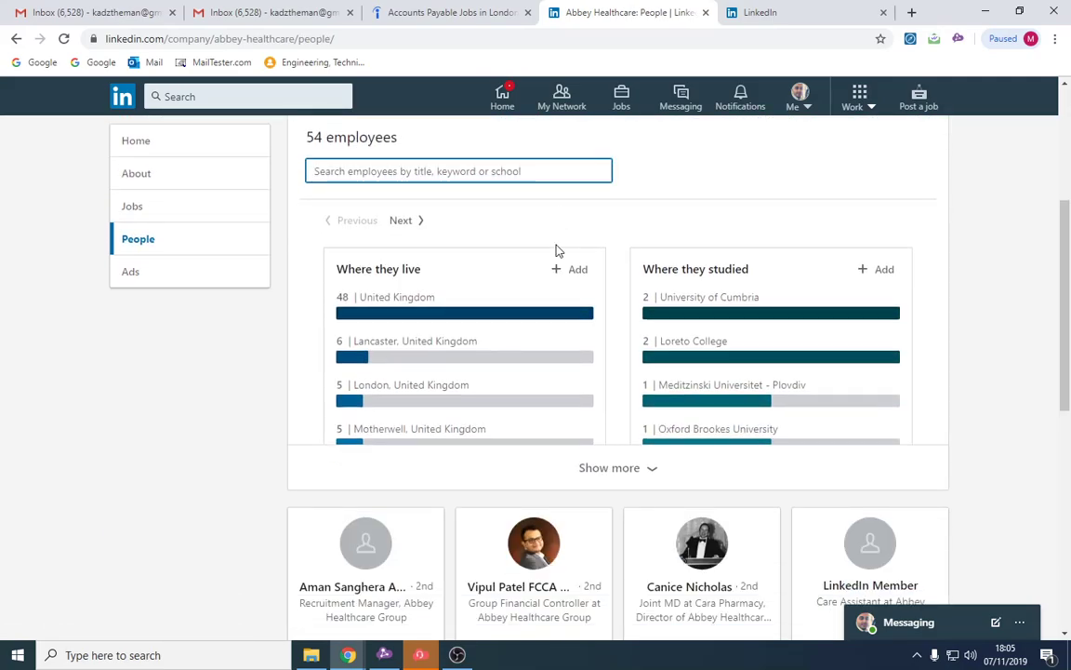
type("hr")
key("Return")
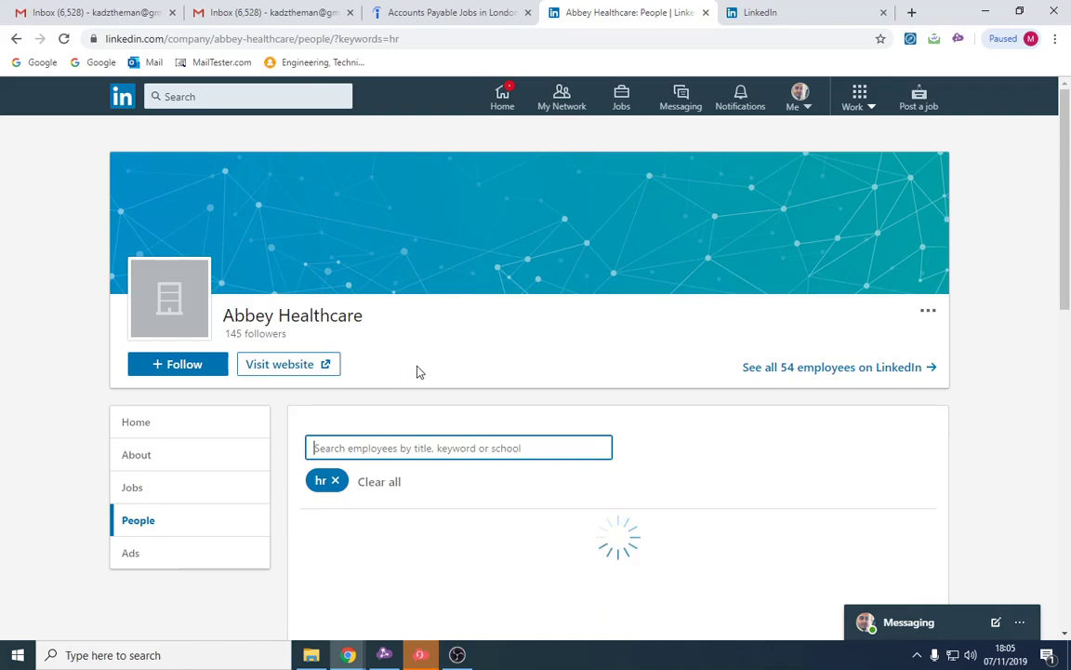
scroll(505, 371, "down", 4)
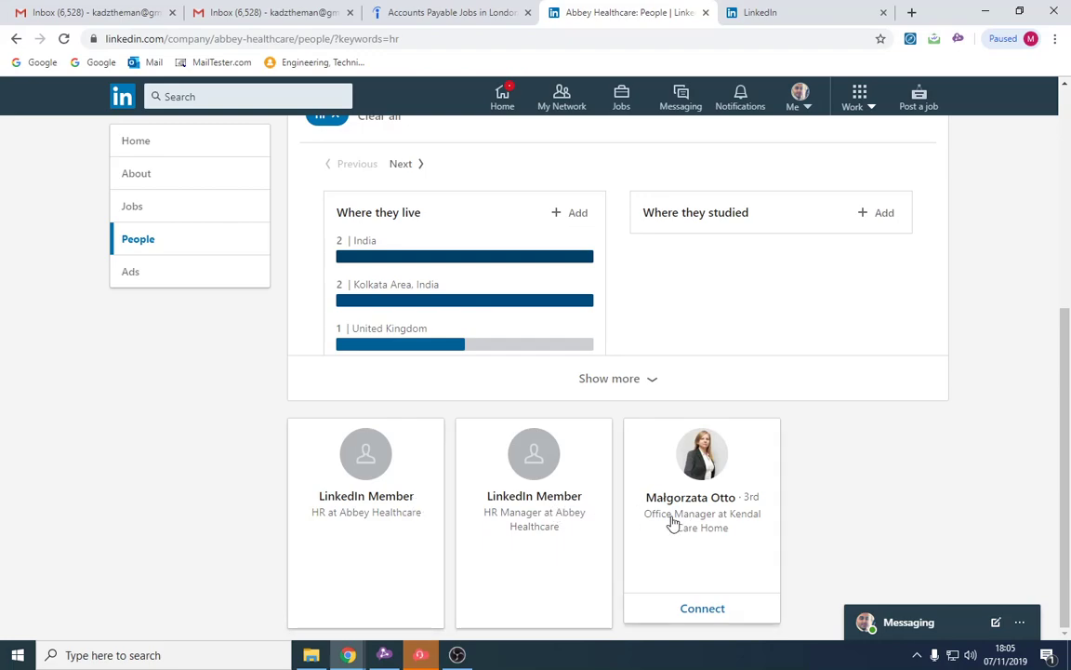
Remove the "hr" filter and search the company's employees for "recruiter" instead
scroll(430, 259, "up", 1)
left_click(389, 156)
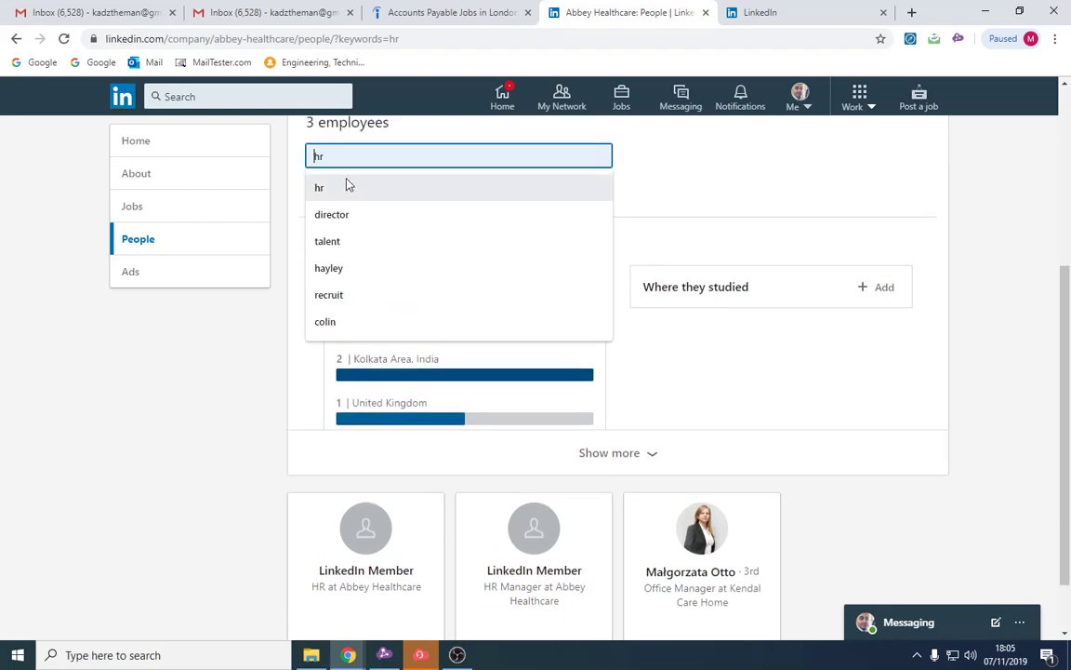
left_click(344, 184)
left_click(335, 189)
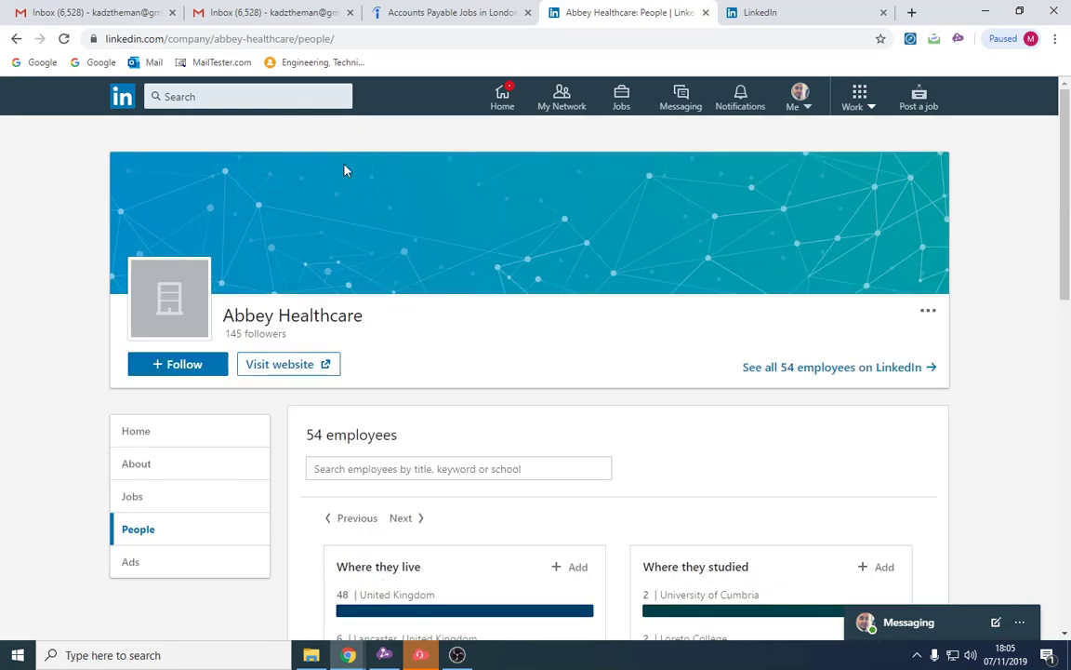
left_click(363, 469)
type("recruiter")
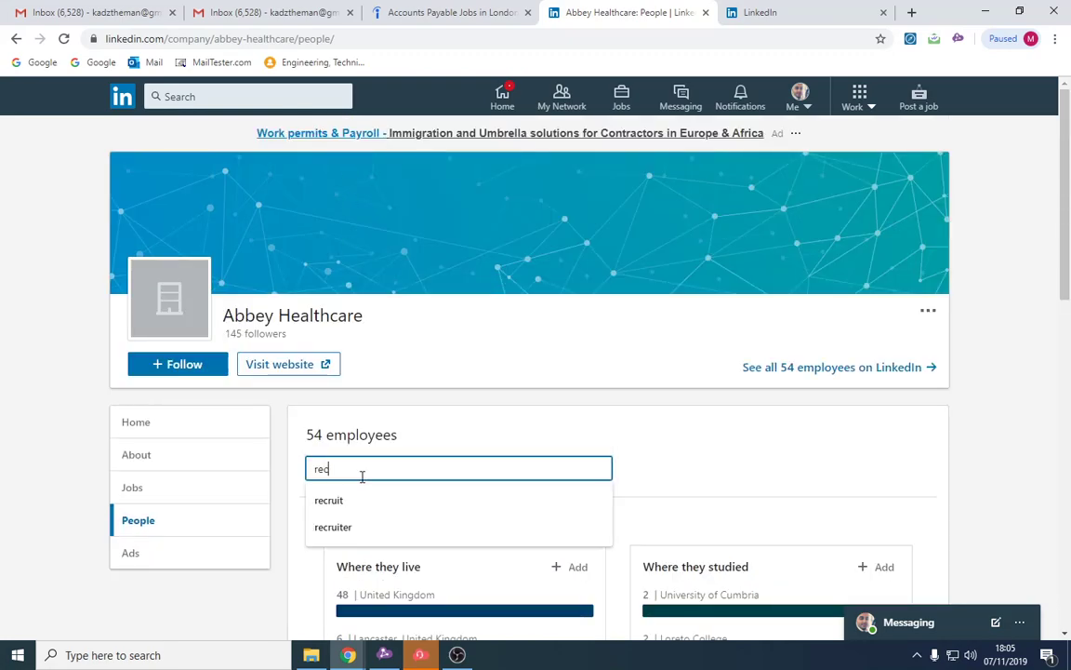
key("Return")
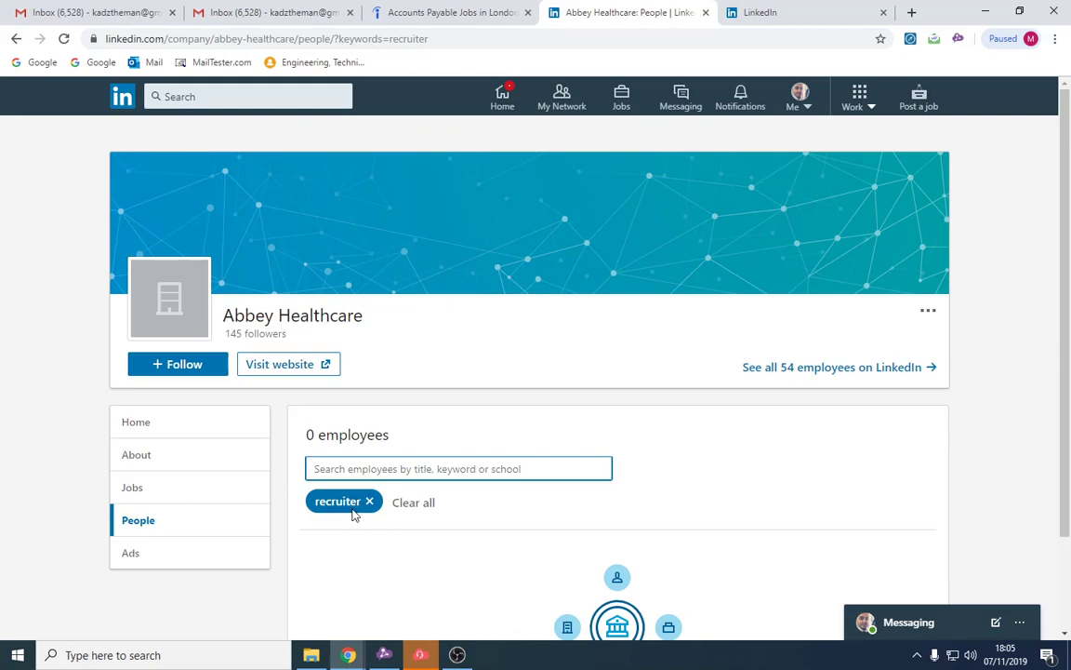
Replace the employee search keyword with "recruitment" and browse to the matching employee profiles
left_click(369, 501)
left_click(364, 473)
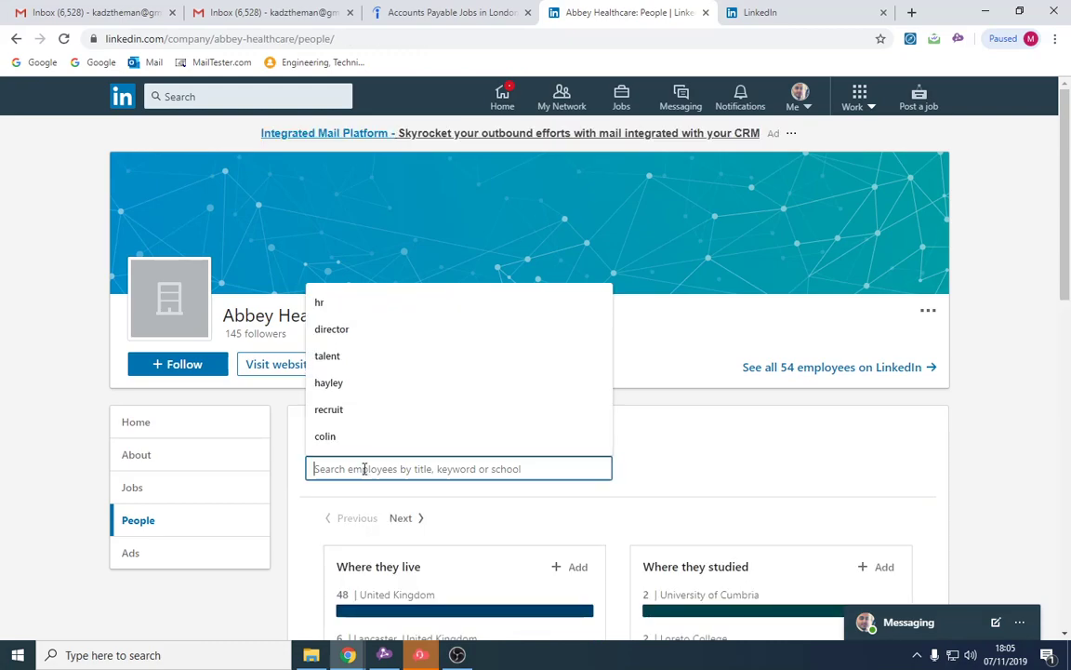
type("recruitment")
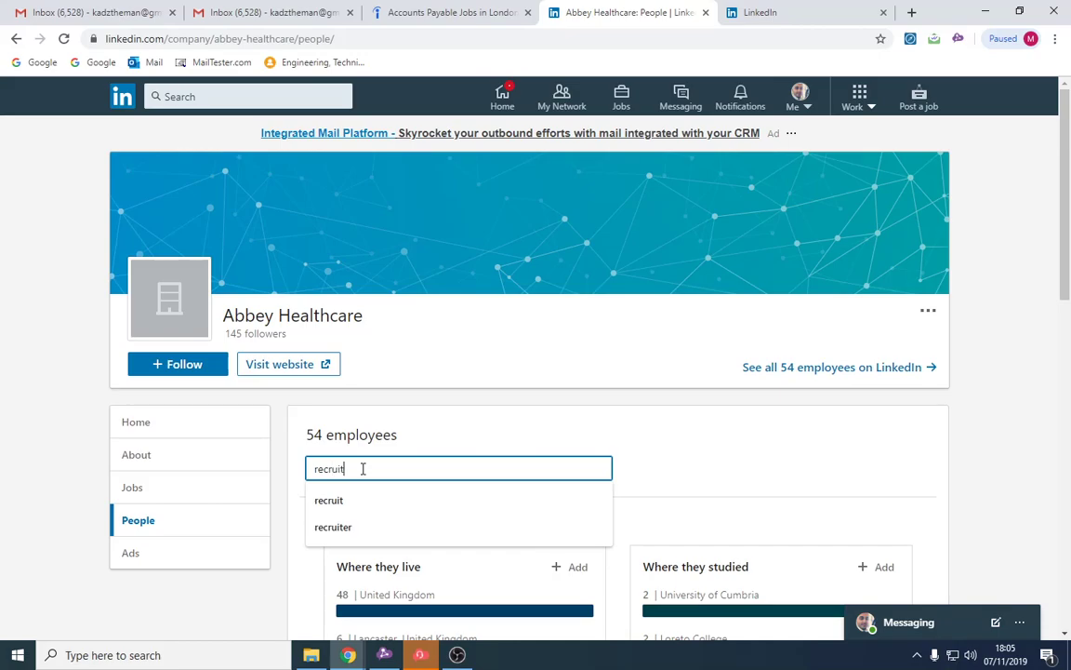
key("Return")
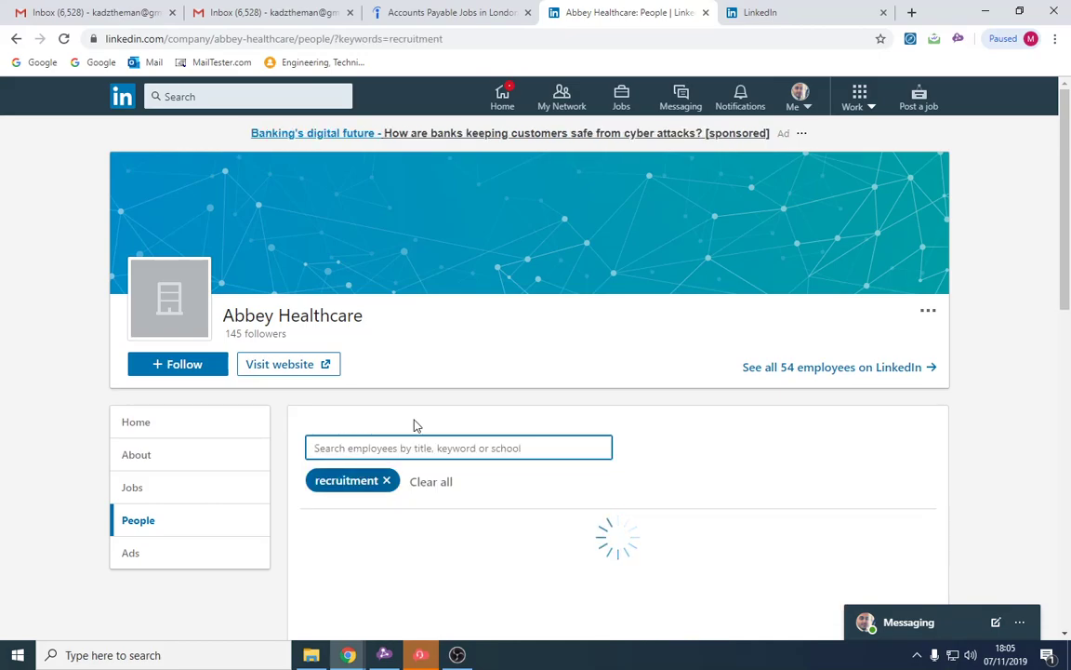
scroll(416, 426, "down", 7)
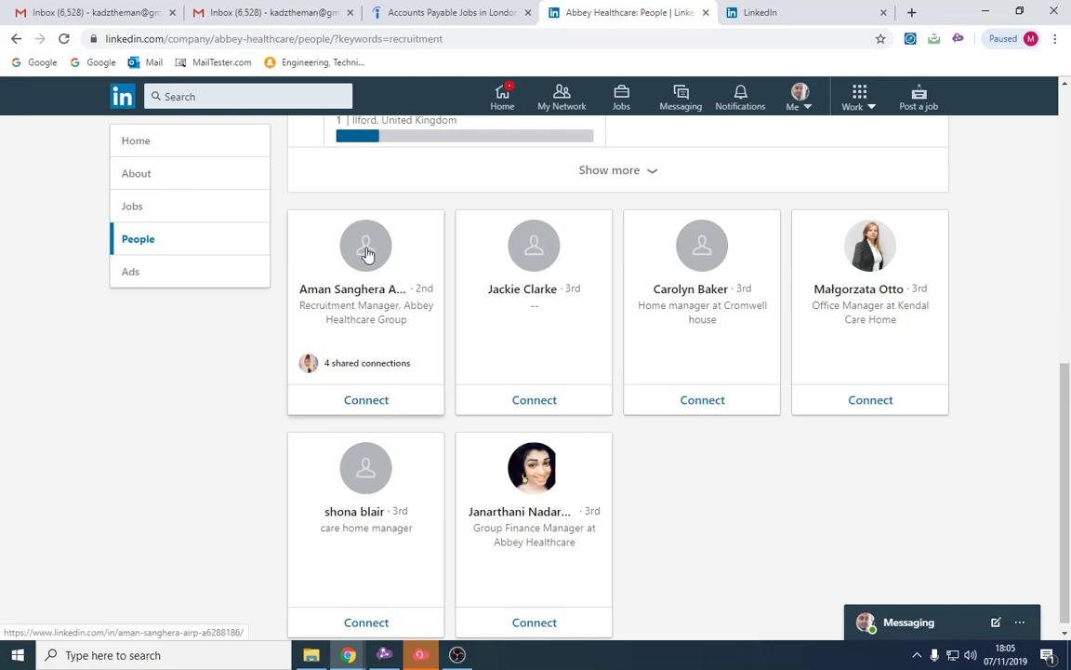
left_click(367, 251)
scroll(437, 352, "down", 4)
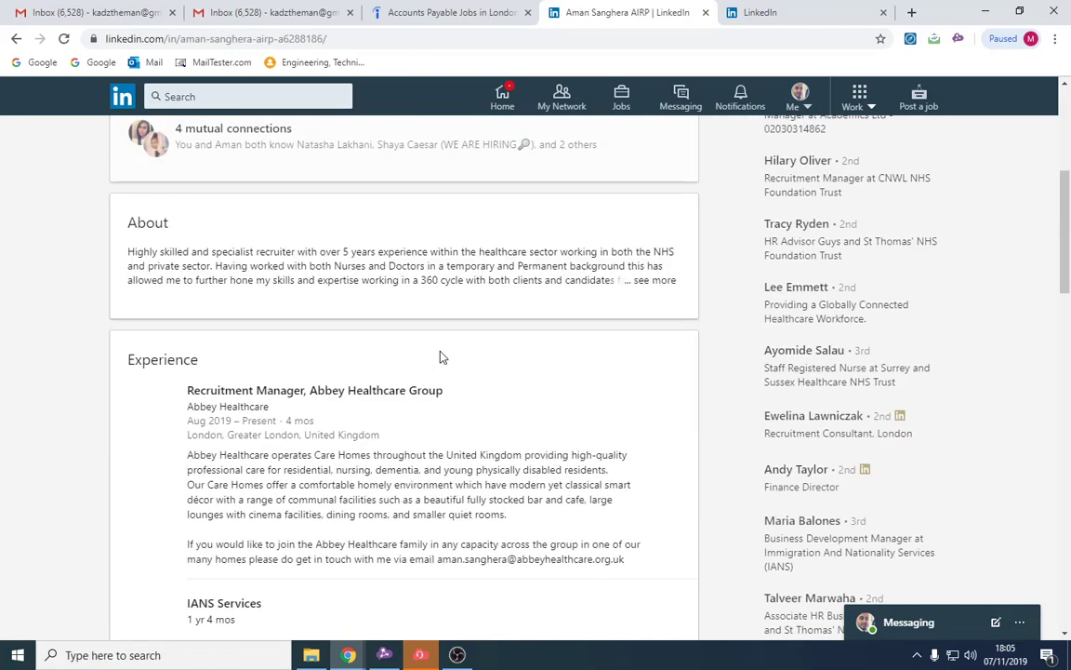
scroll(442, 357, "down", 2)
left_click_drag(242, 307, 364, 351)
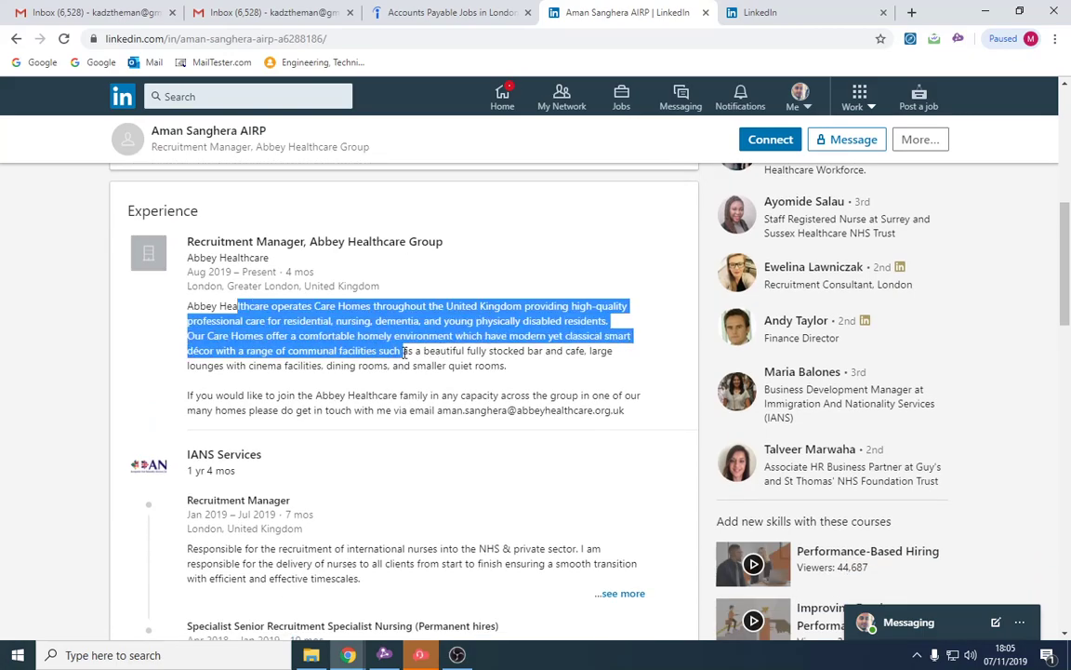
left_click(407, 352)
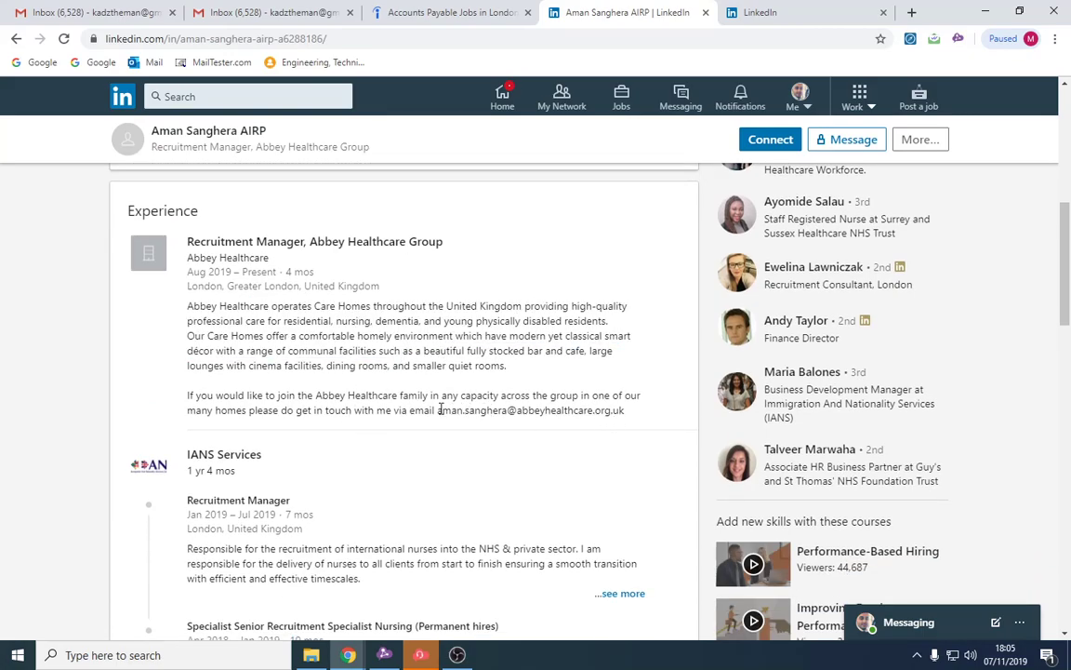
left_click_drag(438, 410, 625, 412)
right_click(616, 412)
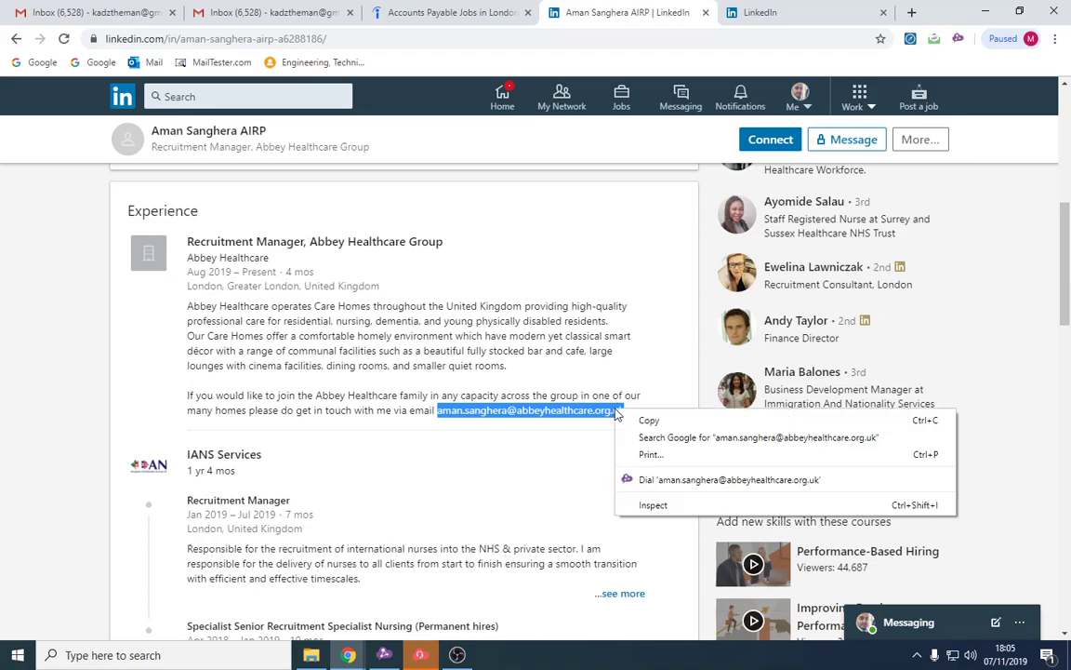
left_click(648, 422)
Review the recruitment manager's name and job title in the profile header and the email address in the experience section
scroll(539, 394, "up", 5)
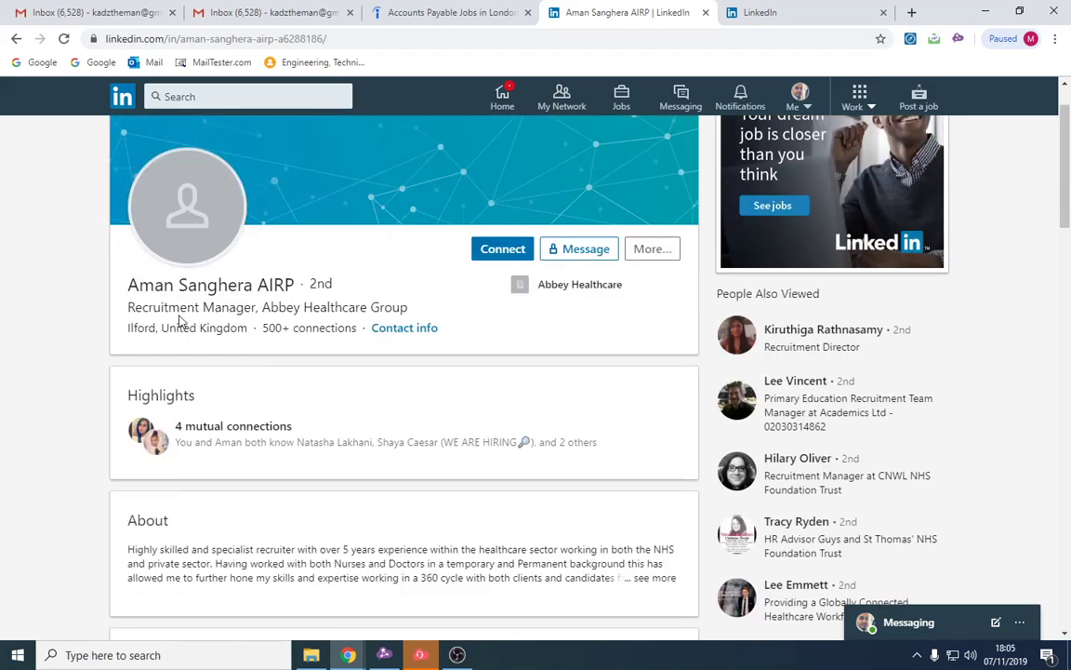
left_click_drag(130, 284, 269, 284)
left_click(187, 259)
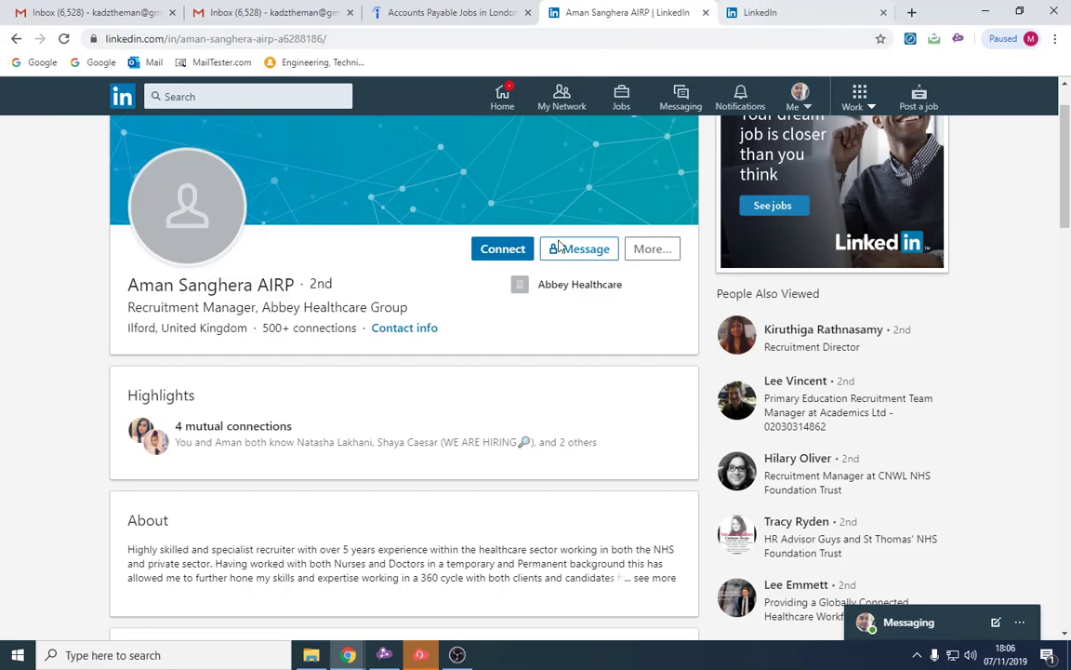
scroll(520, 372, "down", 4)
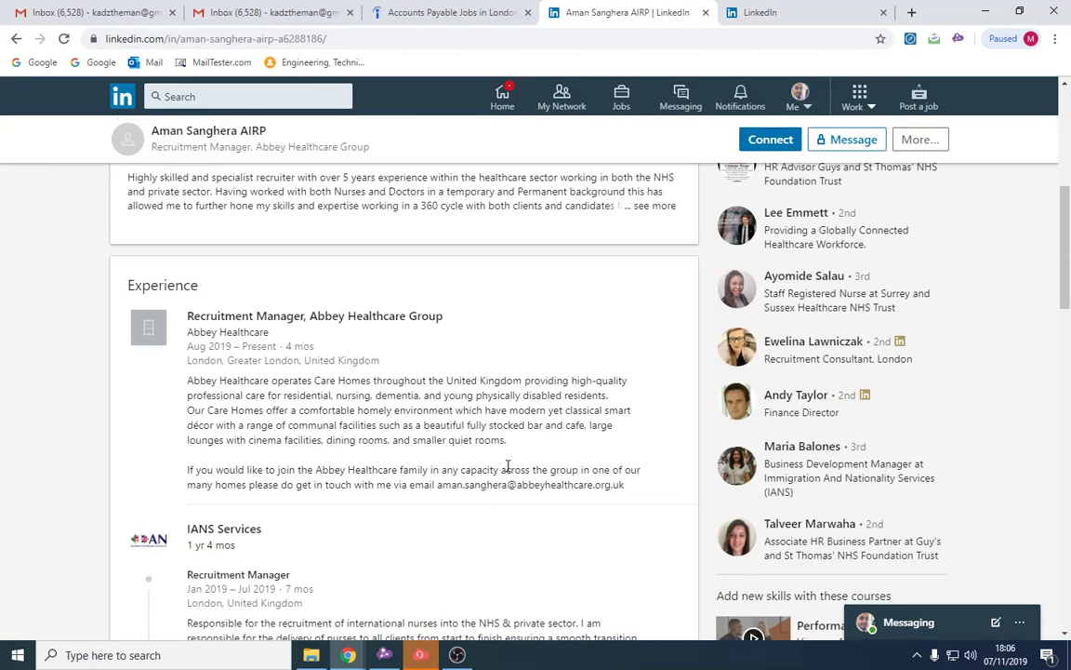
left_click_drag(475, 485, 565, 485)
scroll(509, 352, "up", 5)
Return to the draft outreach email in Gmail and paste the recruitment manager's email address as the recipient
left_click(442, 12)
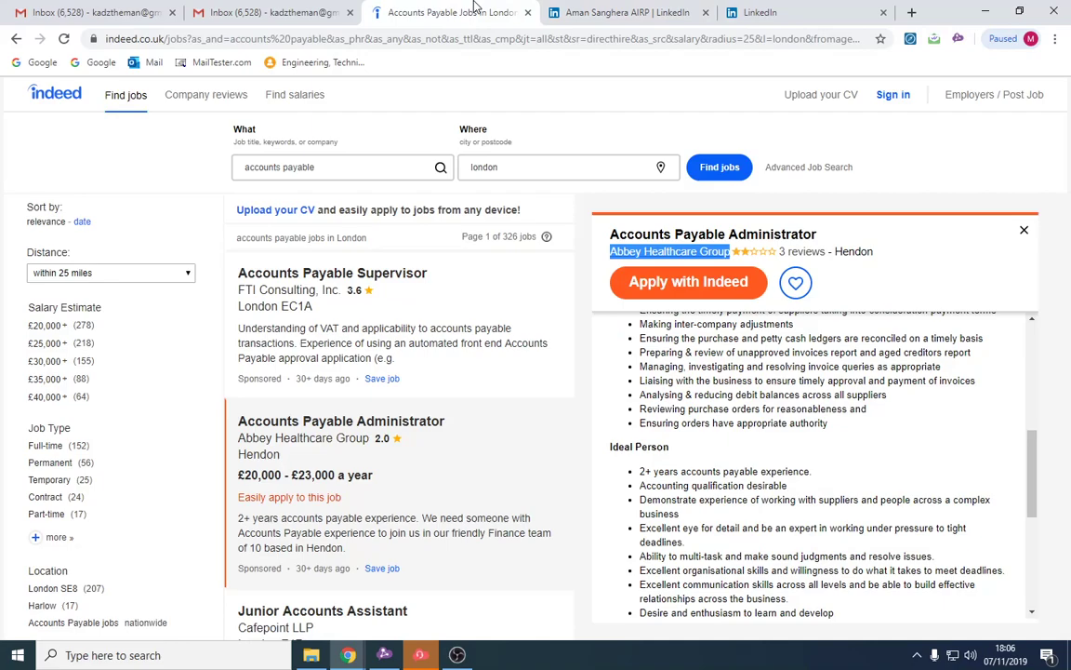
left_click(210, 9)
left_click(103, 12)
left_click(179, 153)
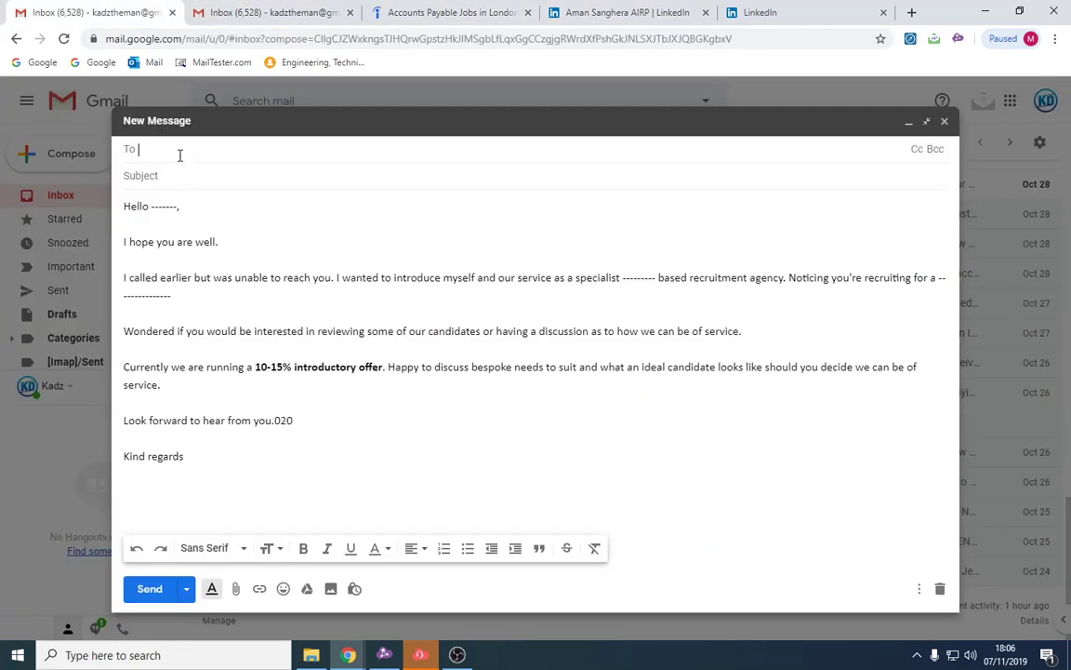
key("ctrl+v")
left_click(199, 183)
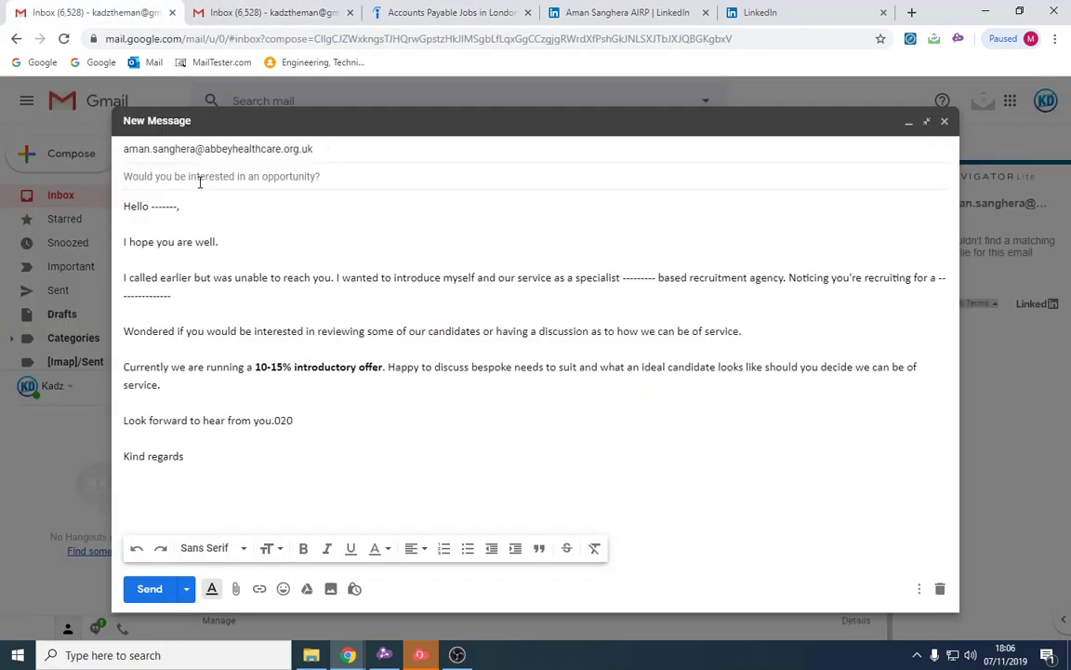
Enter "Accounts Payable Admin" as the email subject and check the role title against the Abbey Healthcare Group listing on Indeed
type("Accounts P")
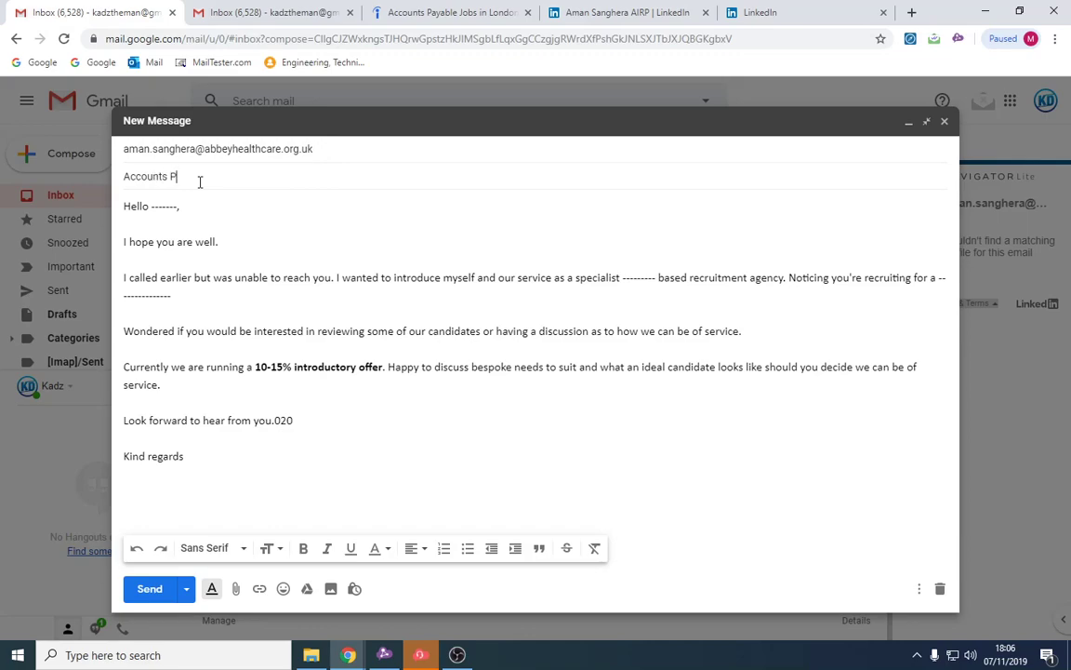
type("ayable Admin")
left_click(447, 13)
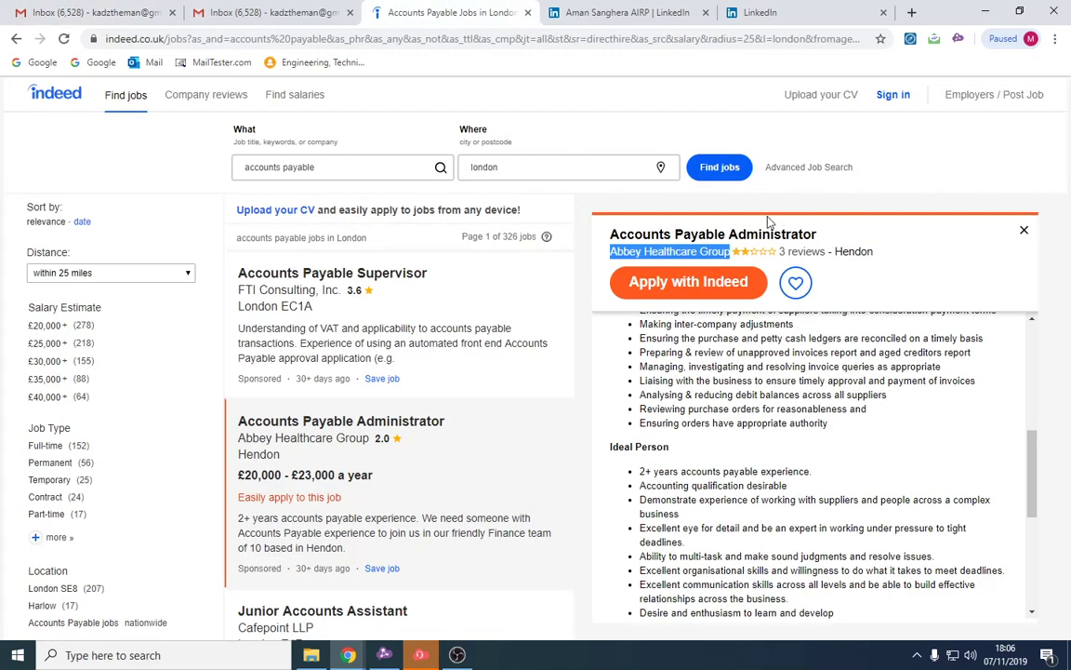
left_click_drag(661, 234, 849, 249)
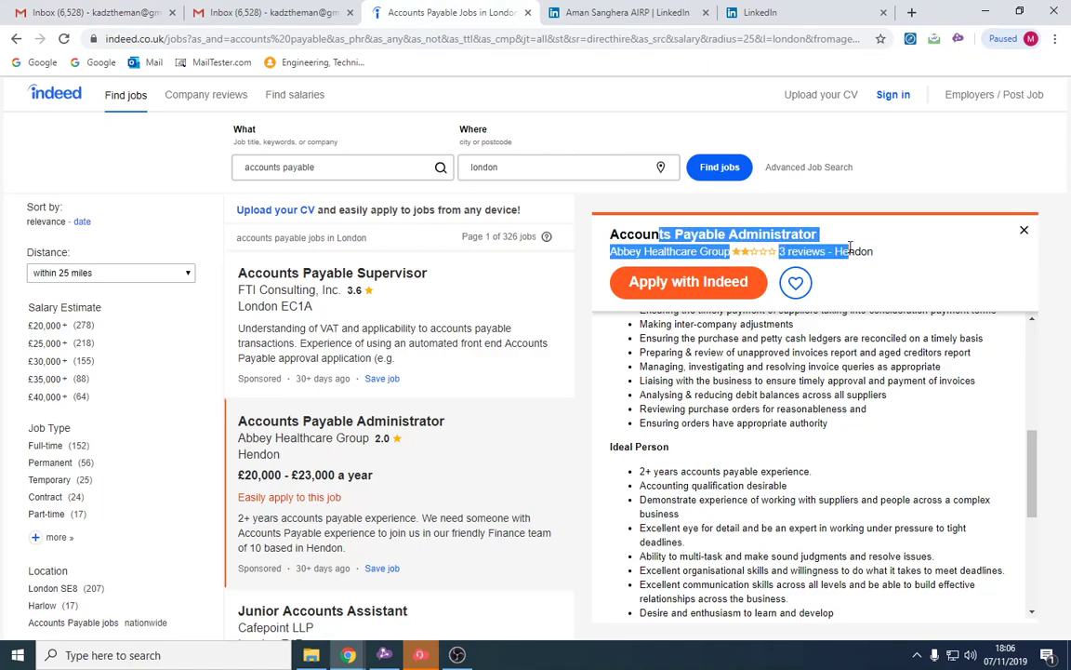
left_click(88, 12)
Replace the dashed placeholder in the draft's greeting with the recruitment manager's first name followed by a comma
left_click(300, 337)
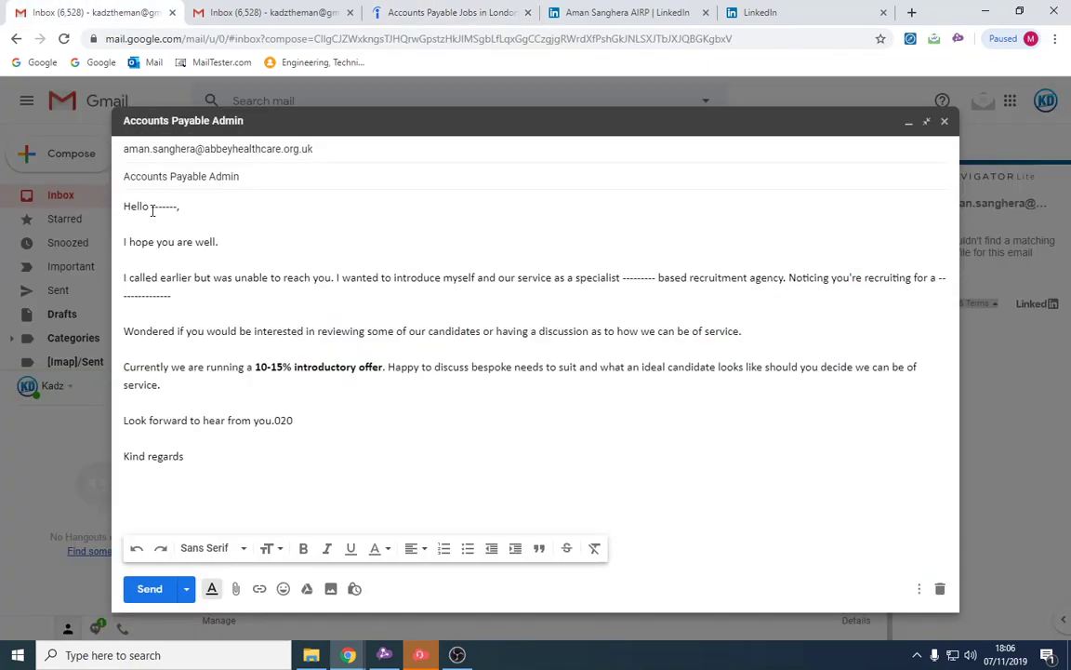
left_click(182, 208, "shift")
type("Aman,")
Review the missed-call sentence and the agency introduction wording in the draft's opening paragraph
left_click_drag(127, 277, 259, 276)
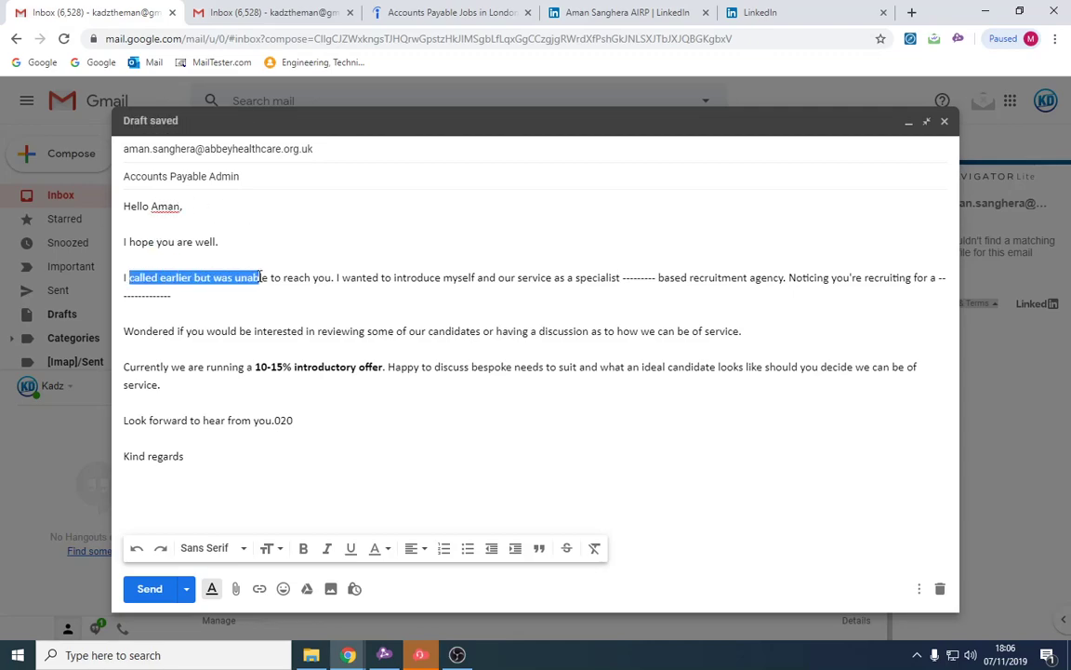
left_click(259, 277)
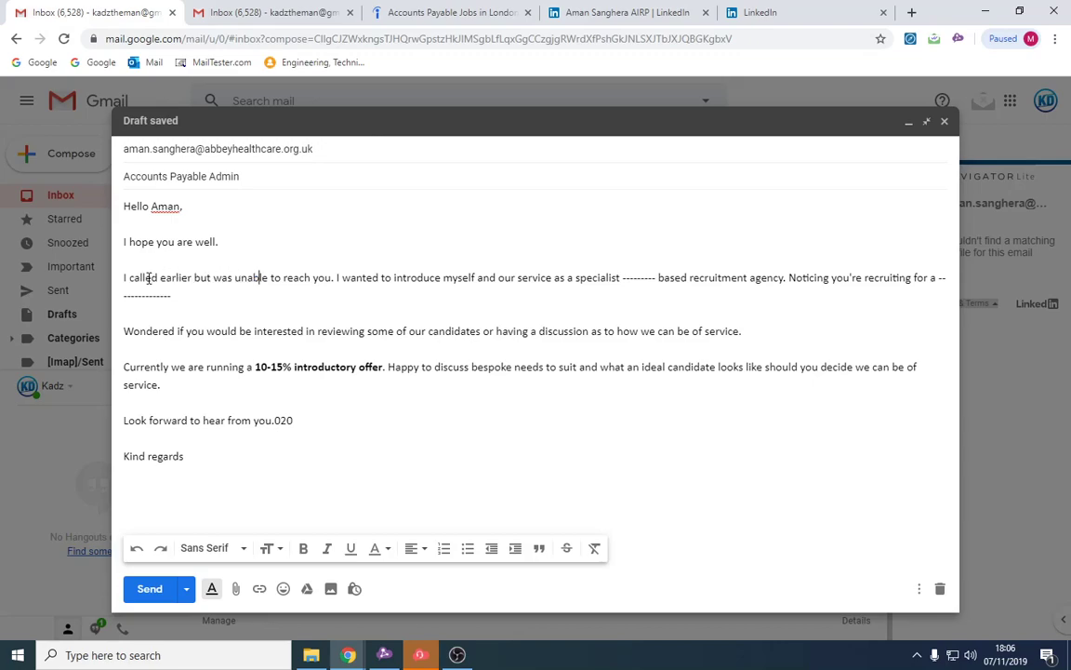
left_click_drag(128, 278, 307, 282)
left_click(307, 279)
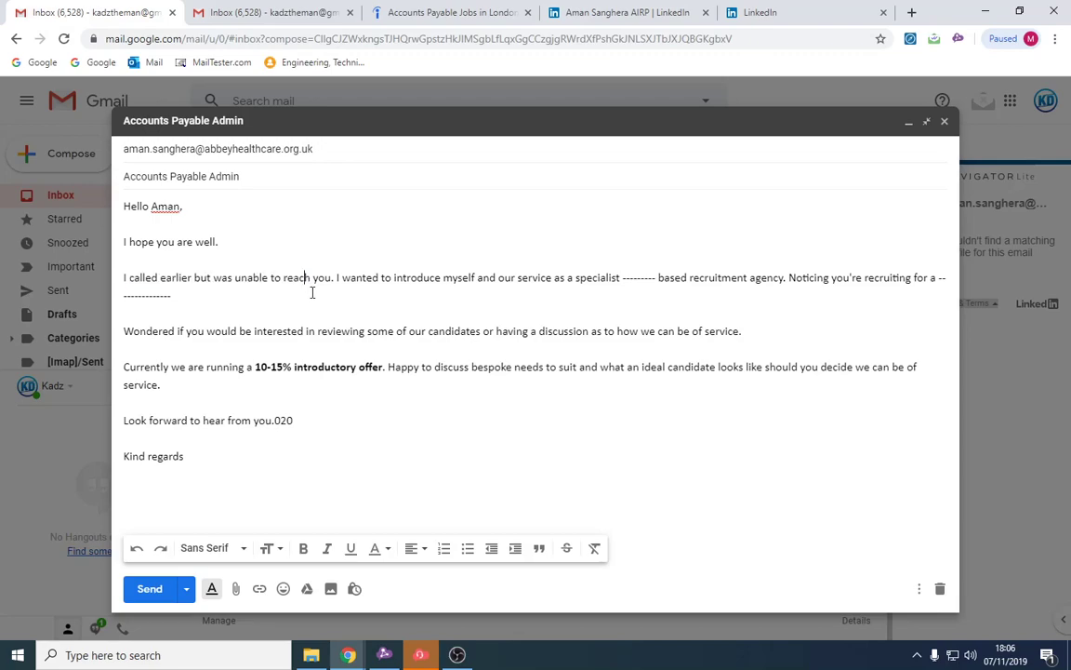
left_click_drag(213, 277, 334, 279)
left_click(332, 278)
left_click_drag(443, 277, 172, 294)
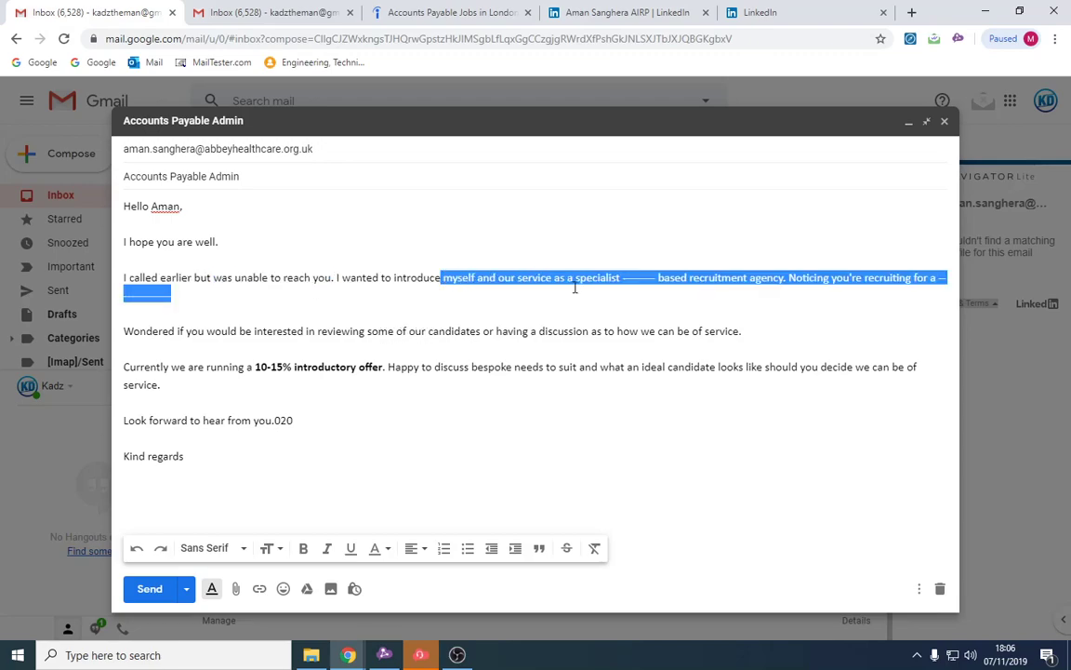
key("Right")
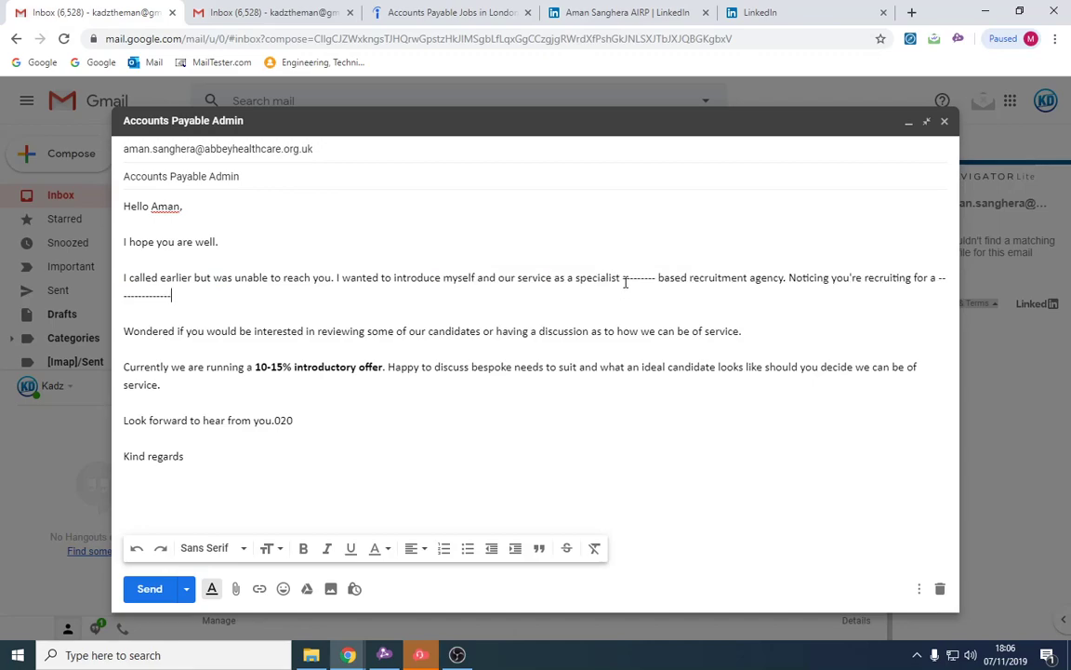
Fill the opening paragraph's placeholders with "Finance" as the specialism and "accounts payable admin." as the role, dropping the article before the role
left_click_drag(621, 278, 655, 280)
type("Finance")
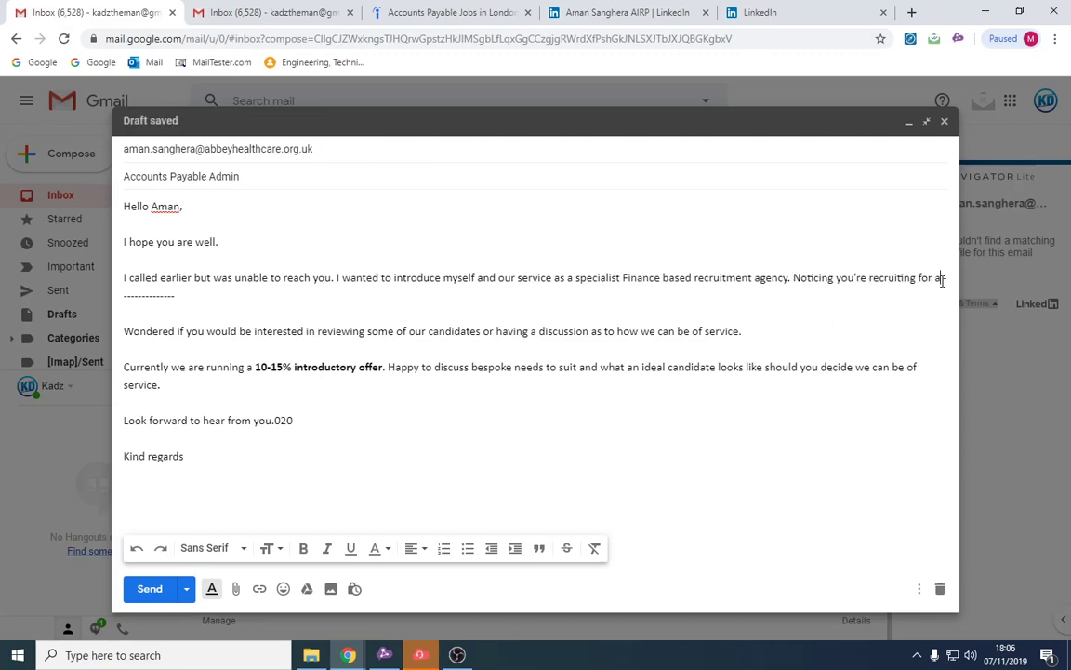
left_click_drag(939, 277, 948, 290)
type("Acc")
key("BackSpace")
key("BackSpace")
type("ccou")
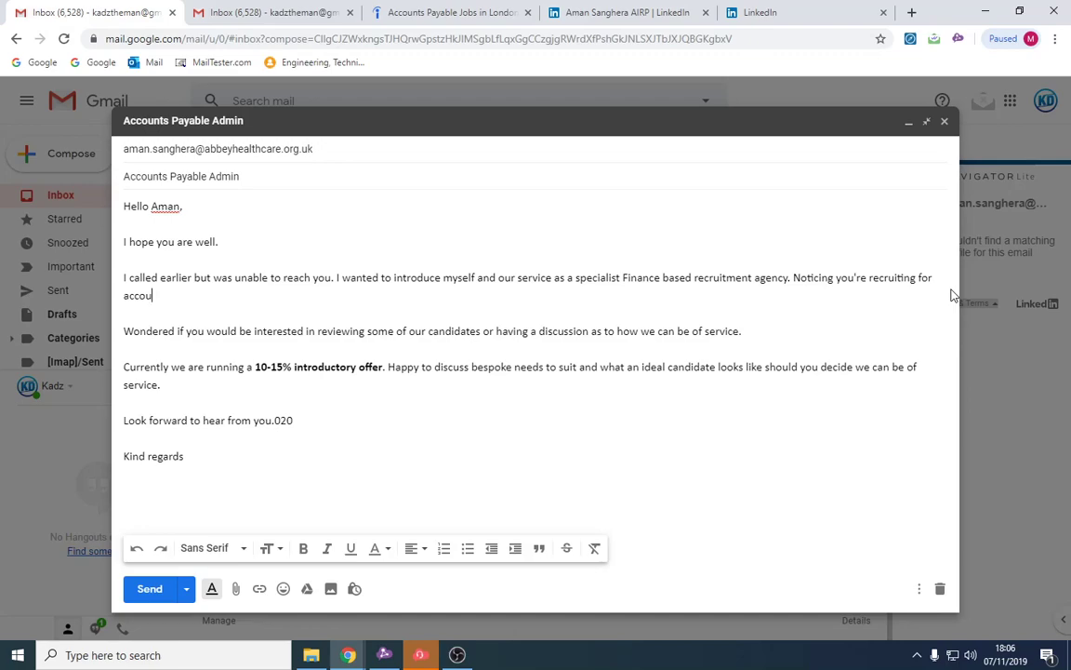
type("intnts payable adm")
type("in.")
Replace the sentence beginning "Wondered if you would be interested" with the text "I have 3 c and"
left_click_drag(186, 331, 748, 327)
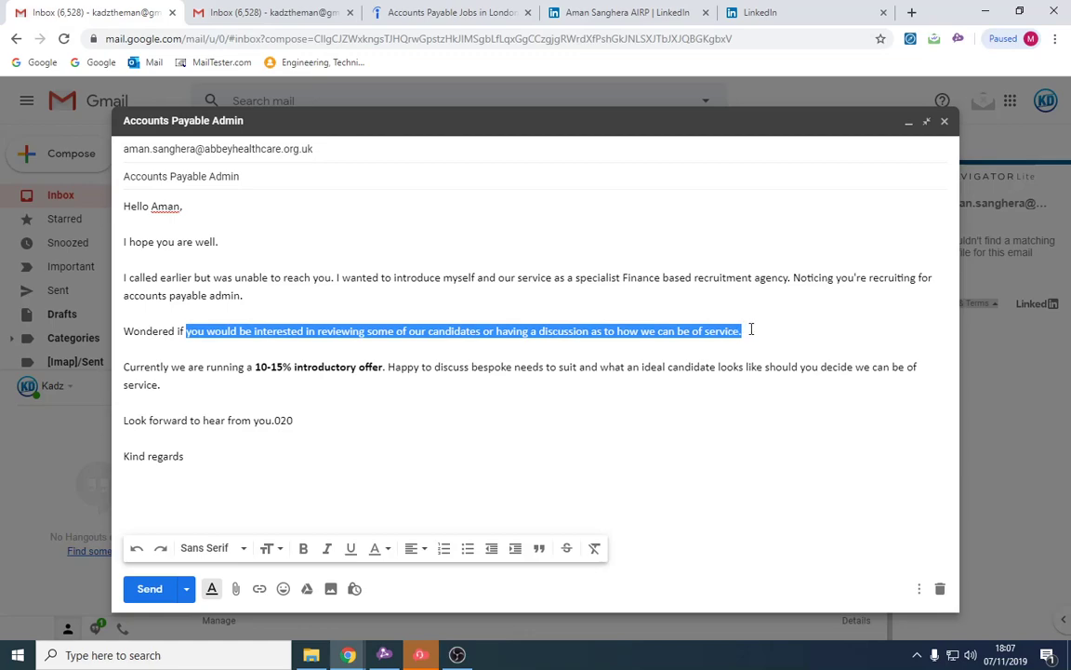
left_click(749, 327)
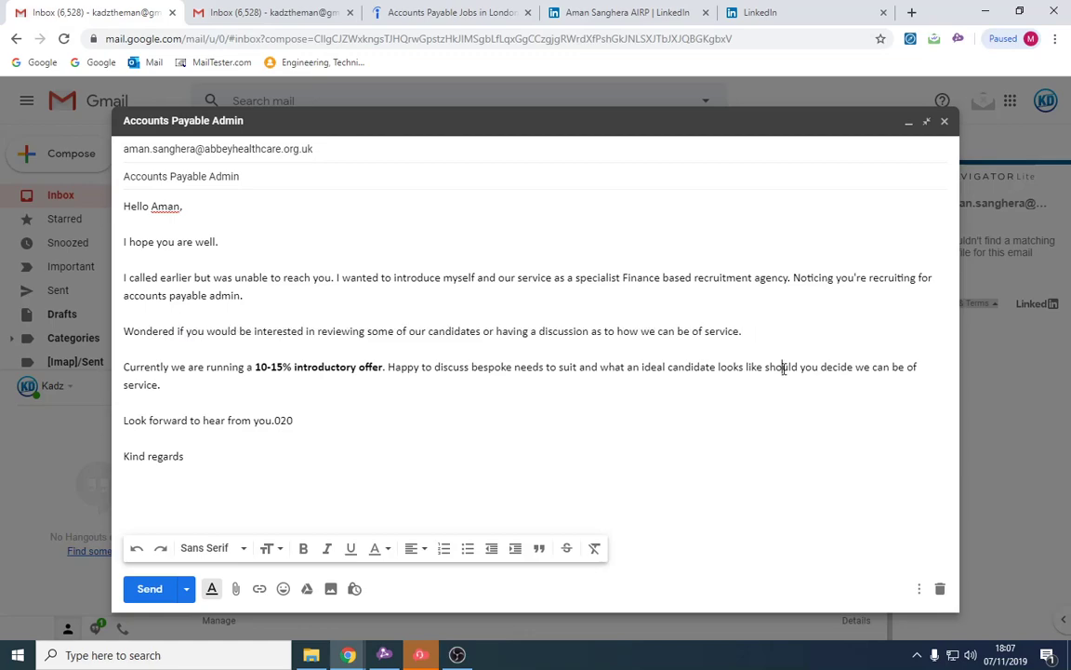
left_click_drag(784, 366, 277, 349)
left_click_drag(125, 331, 748, 329)
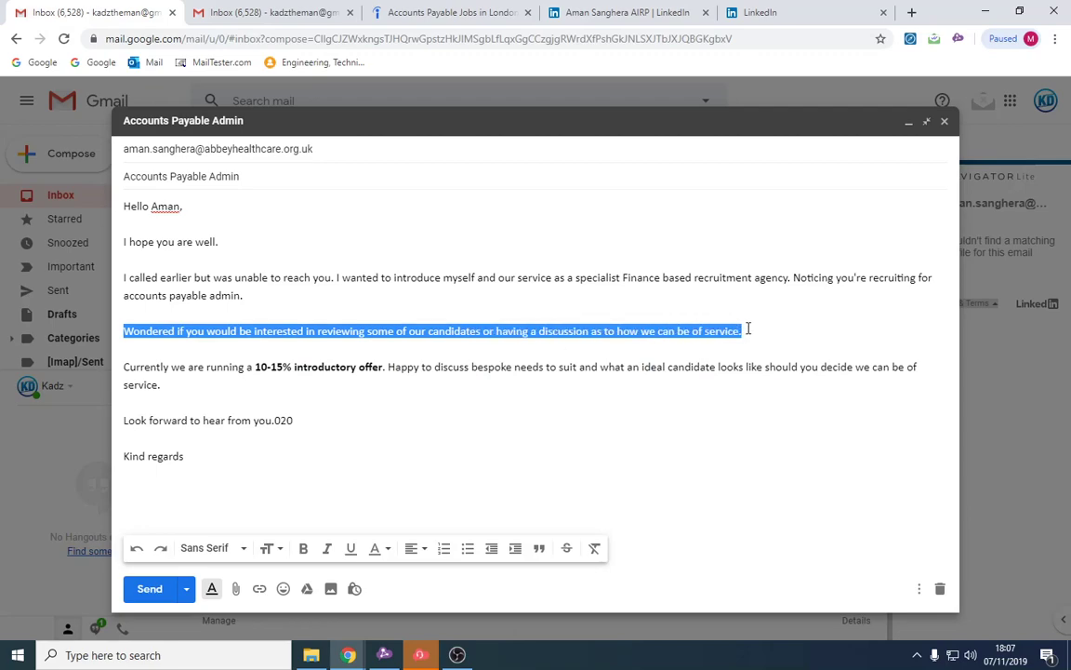
type("I have 3 ")
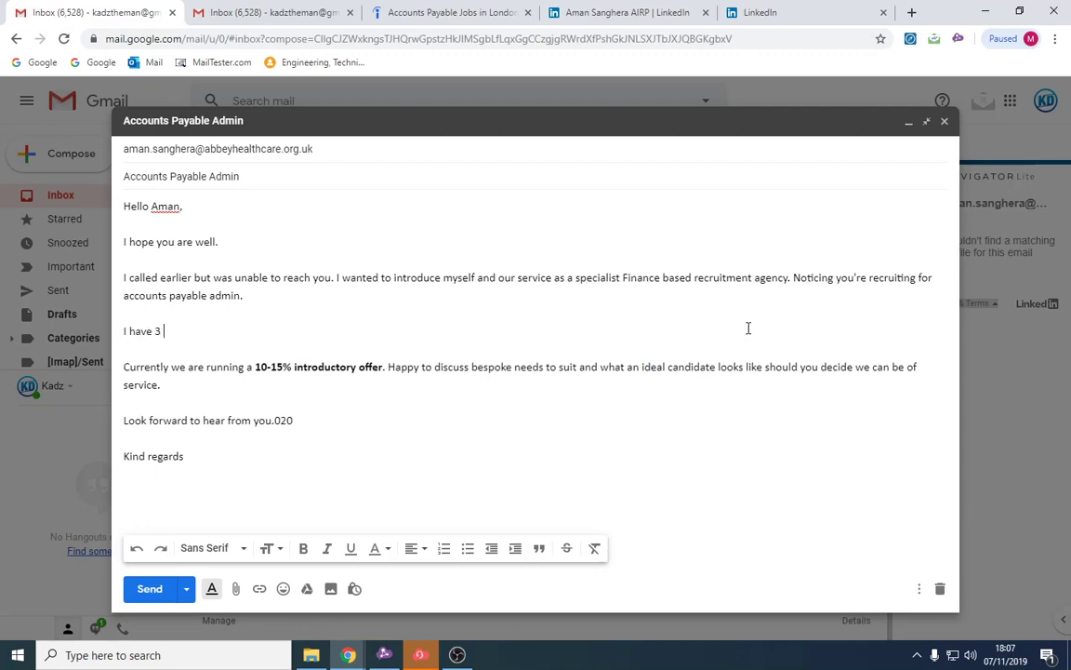
type("c and")
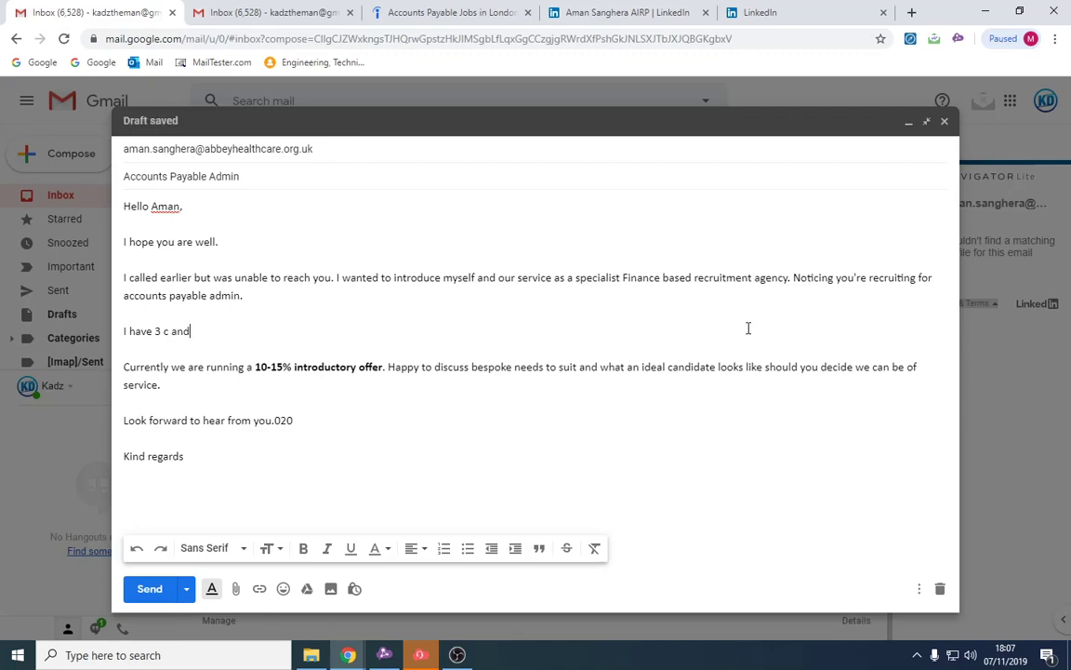
left_click(436, 347)
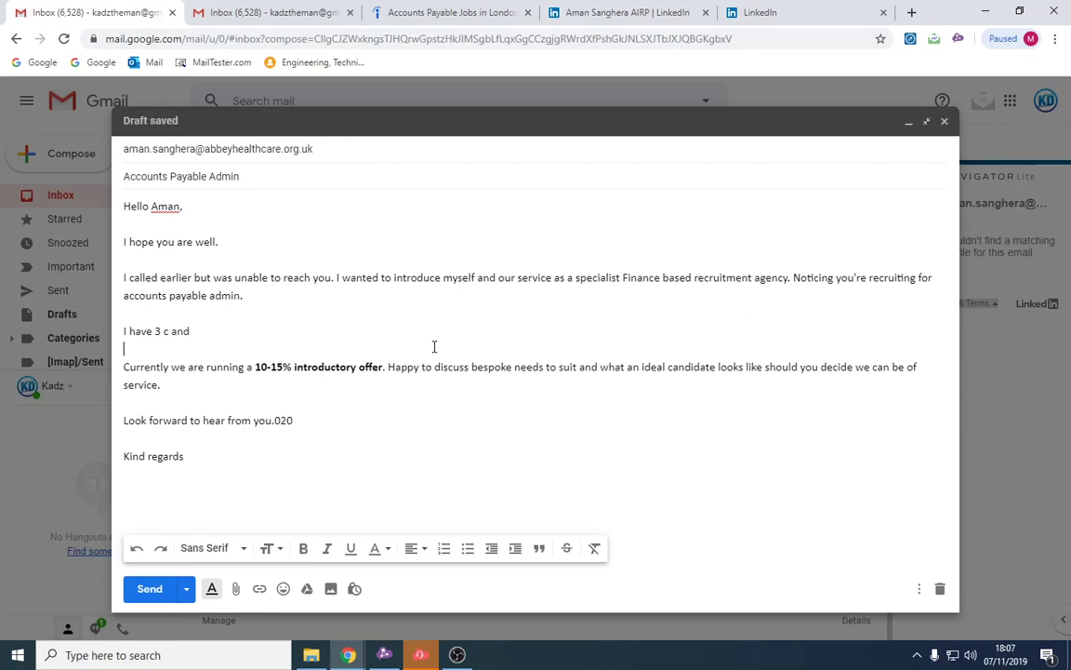
double_click(195, 330)
Review the well-wishing line, the introduction paragraph and the introductory offer wording in the draft
left_click_drag(271, 277, 381, 287)
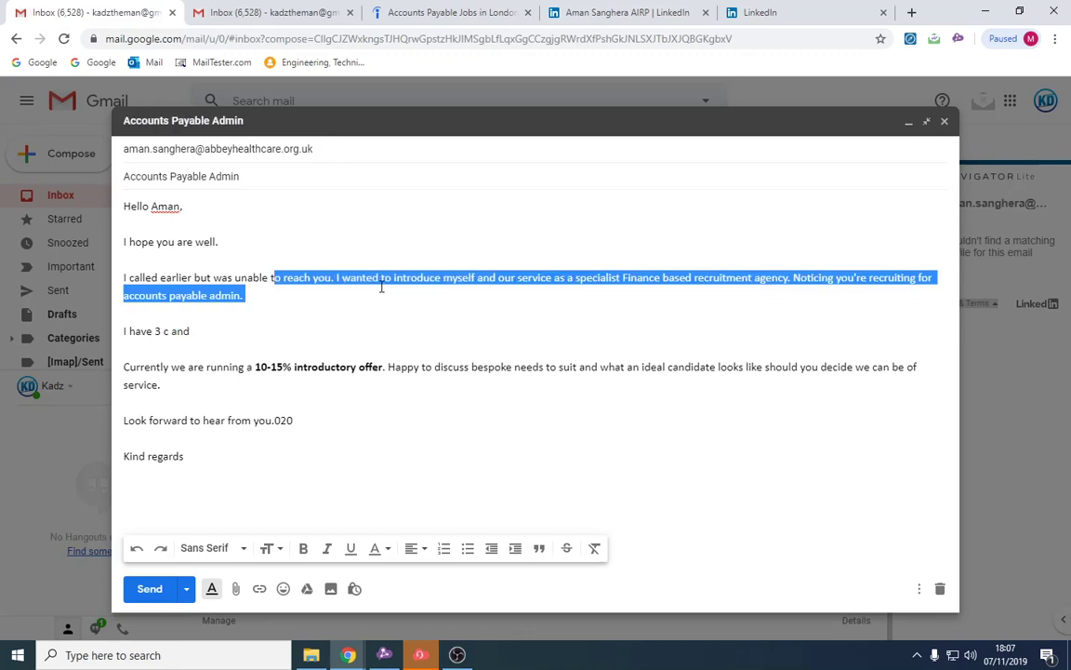
left_click_drag(220, 242, 122, 242)
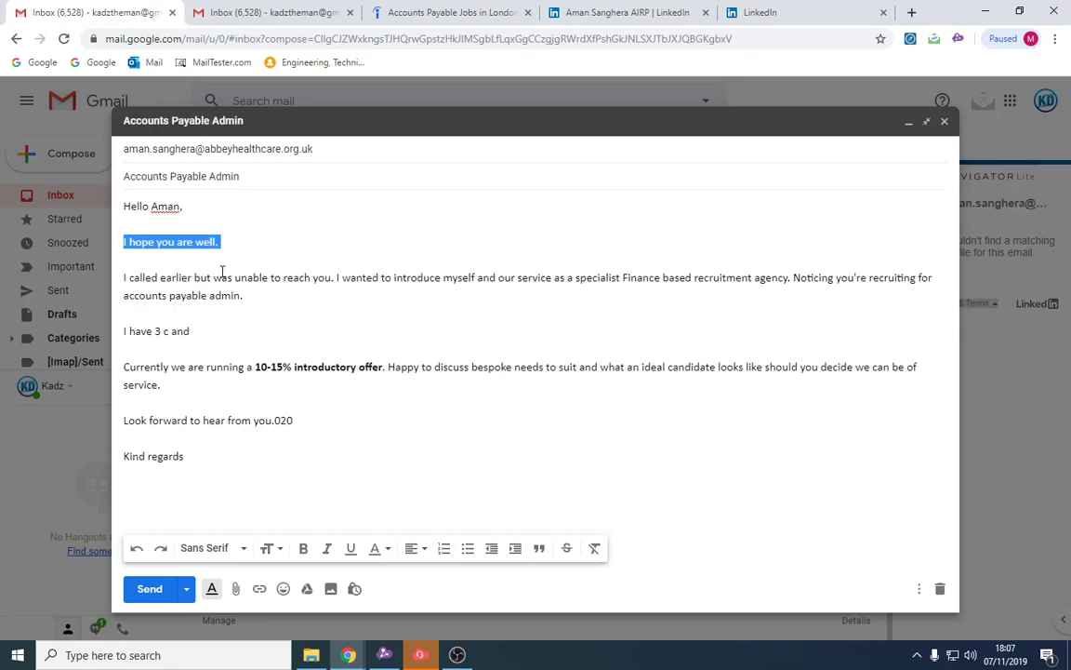
left_click(366, 330)
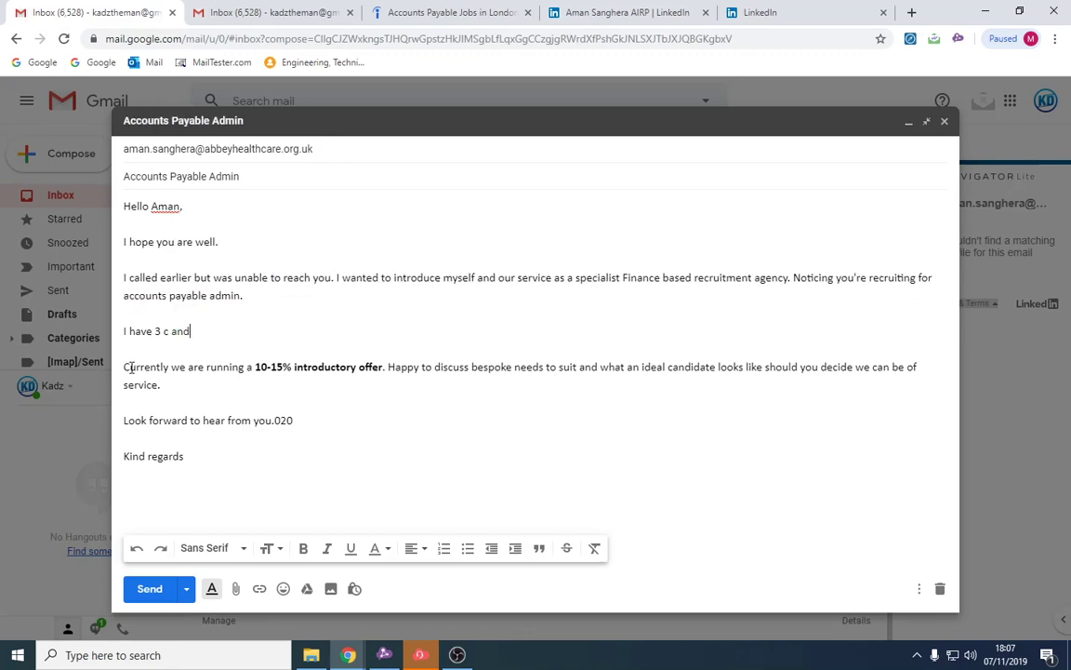
left_click_drag(131, 369, 380, 366)
left_click(381, 366)
left_click(268, 369)
left_click_drag(256, 368, 291, 369)
left_click(291, 368)
left_click_drag(388, 367, 570, 366)
left_click(570, 366)
Delete the stray "020" after the closing line "Look forward to hear from you."
left_click(306, 421)
key("BackSpace")
key("BackSpace")
key("BackSpace")
Review the wording on bespoke needs and the ideal candidate, plus the closing line and sign-off
left_click_drag(394, 368, 610, 377)
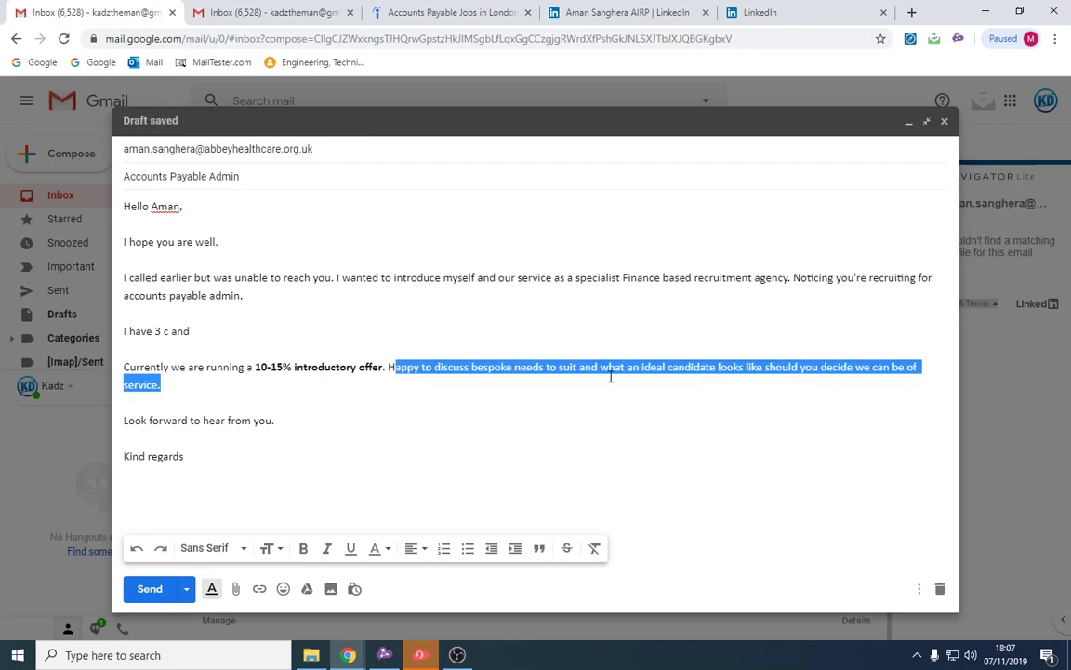
left_click(610, 377)
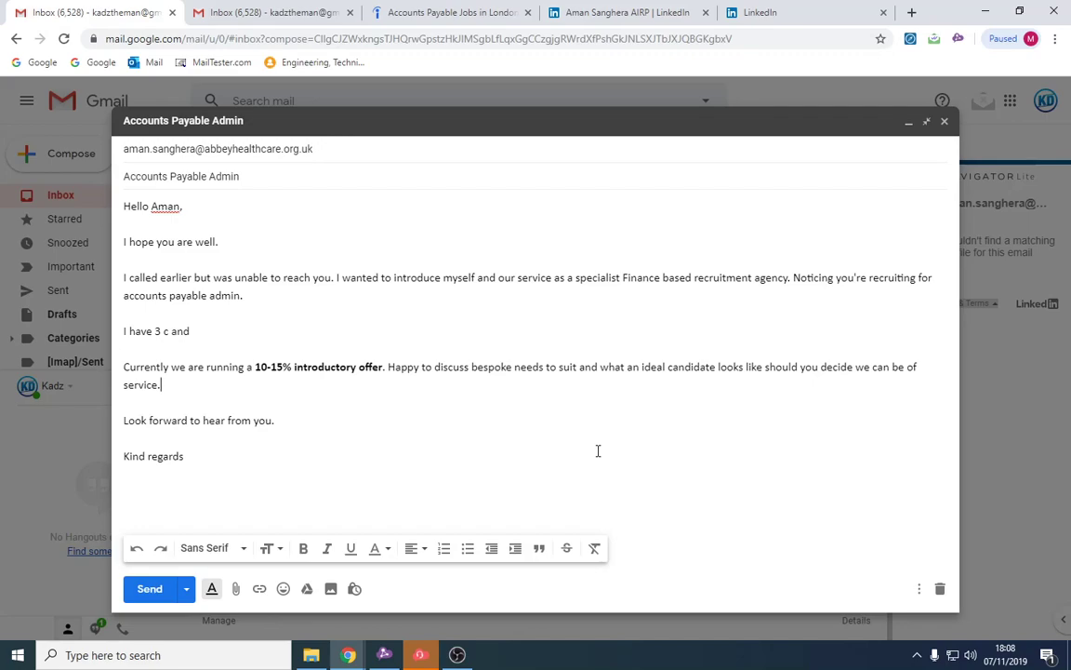
left_click_drag(613, 366, 715, 370)
left_click(715, 370)
left_click_drag(188, 423, 288, 417)
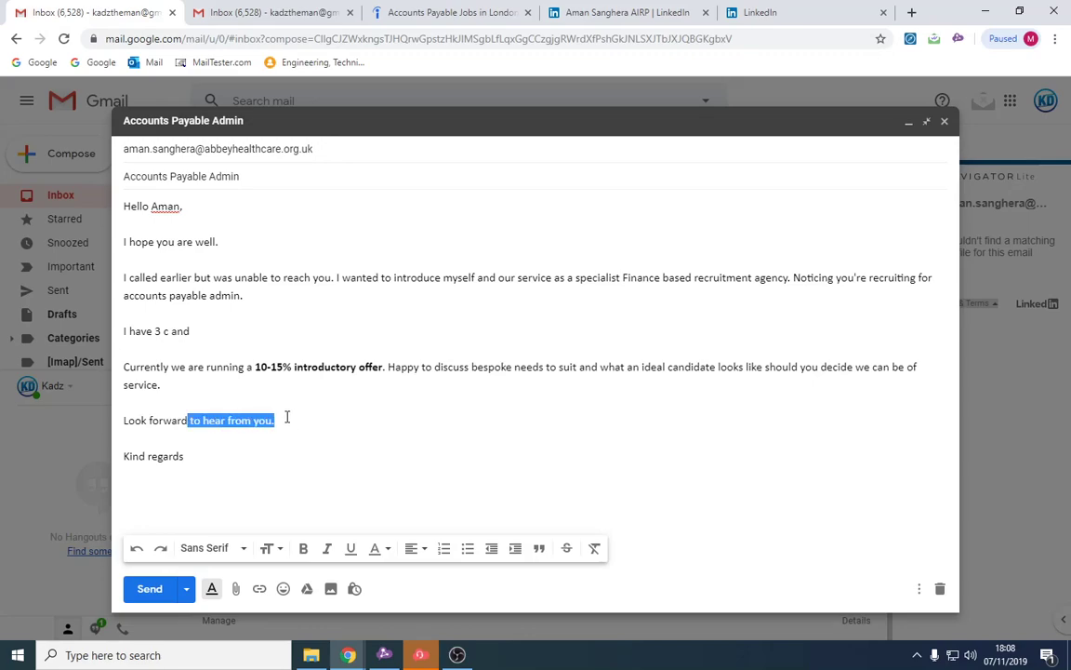
left_click(232, 445)
left_click(139, 493)
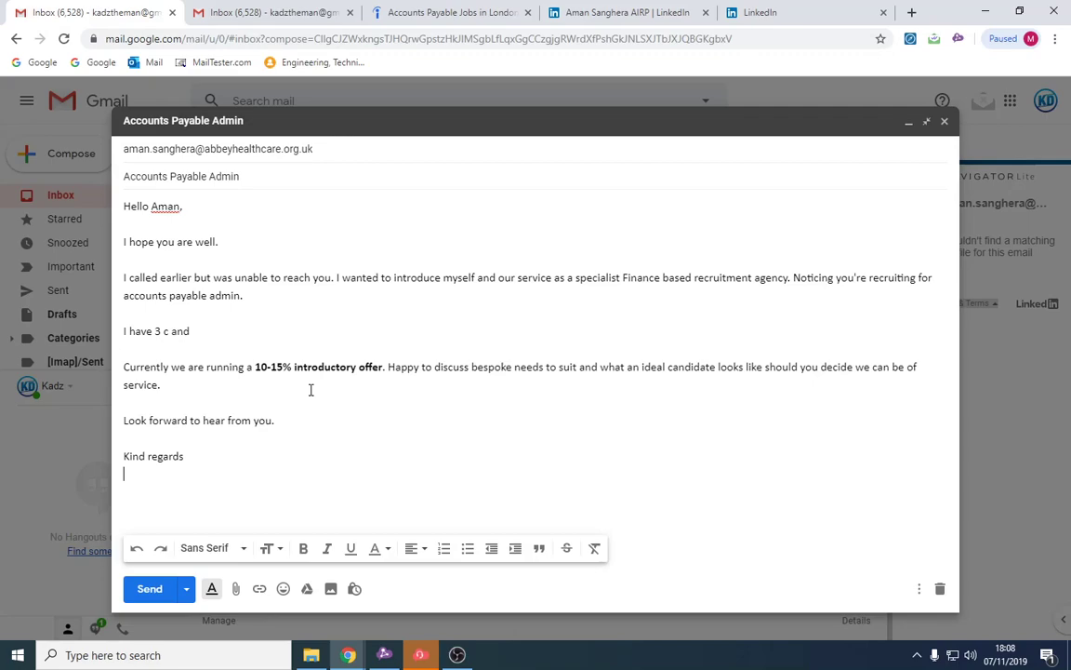
Switch to the second template draft, paste the recruitment manager's email address as recipient, and put their first name in the greeting
left_click(247, 11)
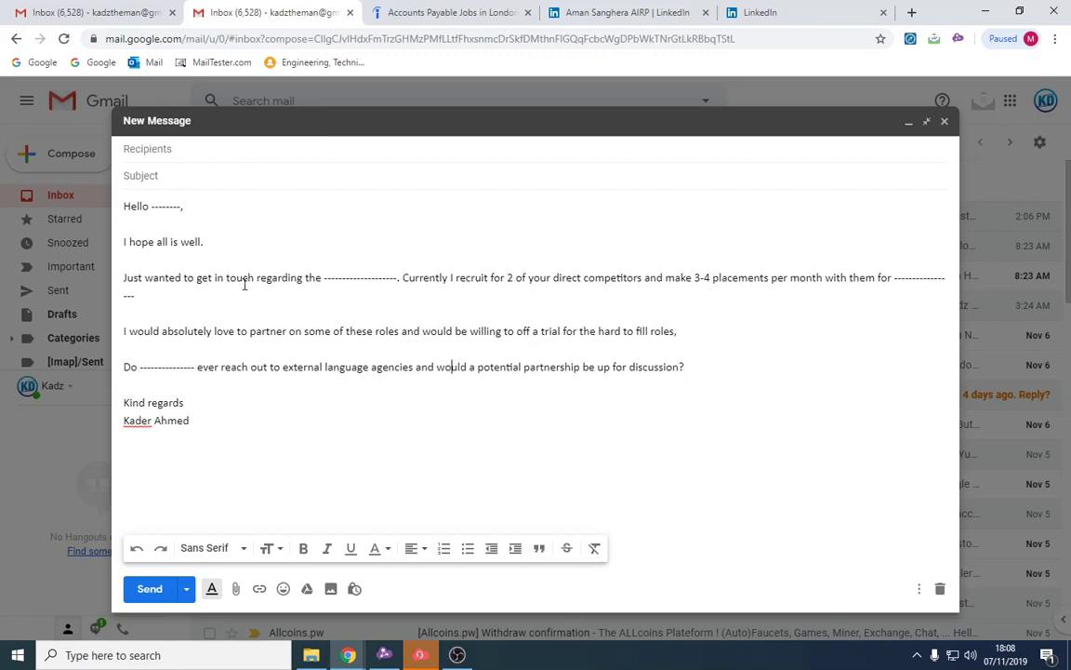
left_click(179, 149)
key("ctrl+v")
left_click(160, 206)
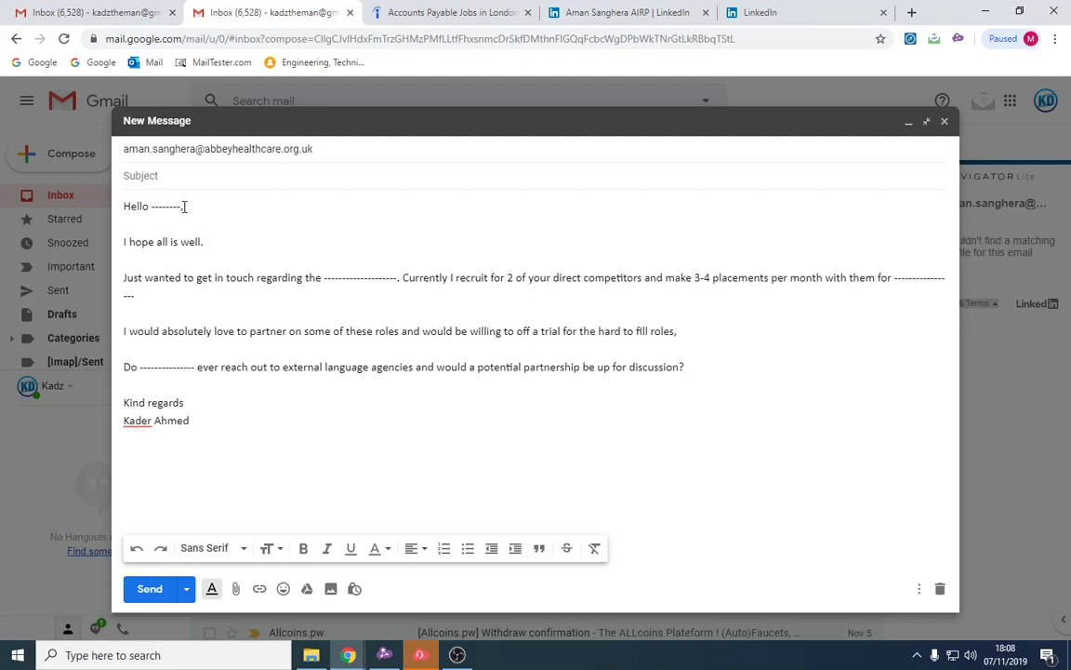
left_click_drag(183, 206, 153, 206)
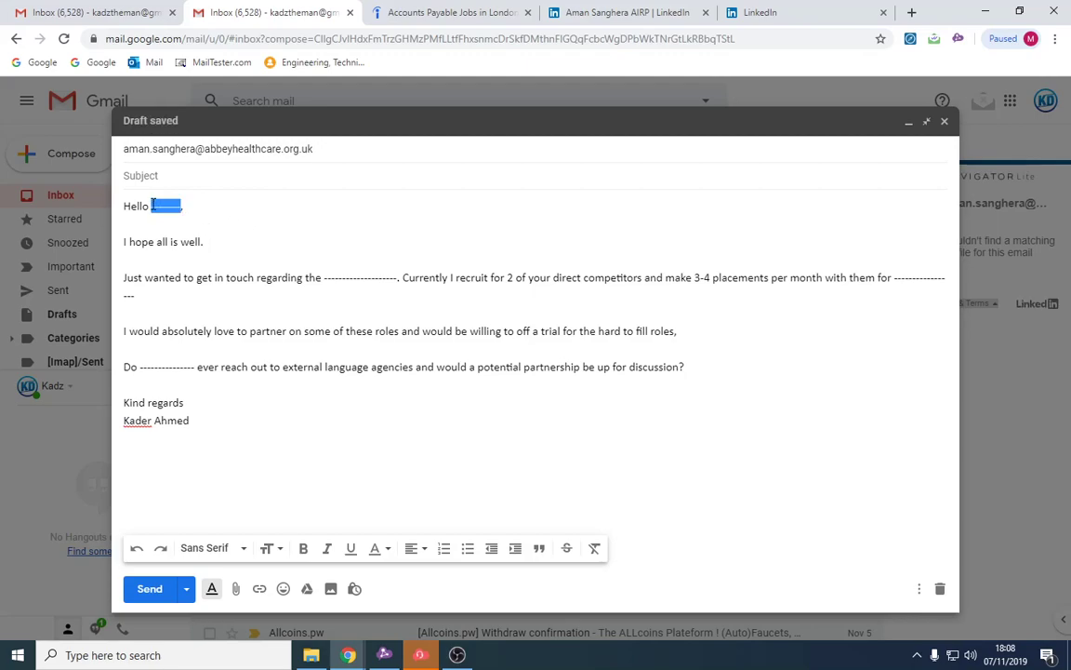
type("Aman")
Replace the role placeholder after "Just wanted to get in touch regarding the" with "AP"
left_click_drag(323, 277, 401, 279)
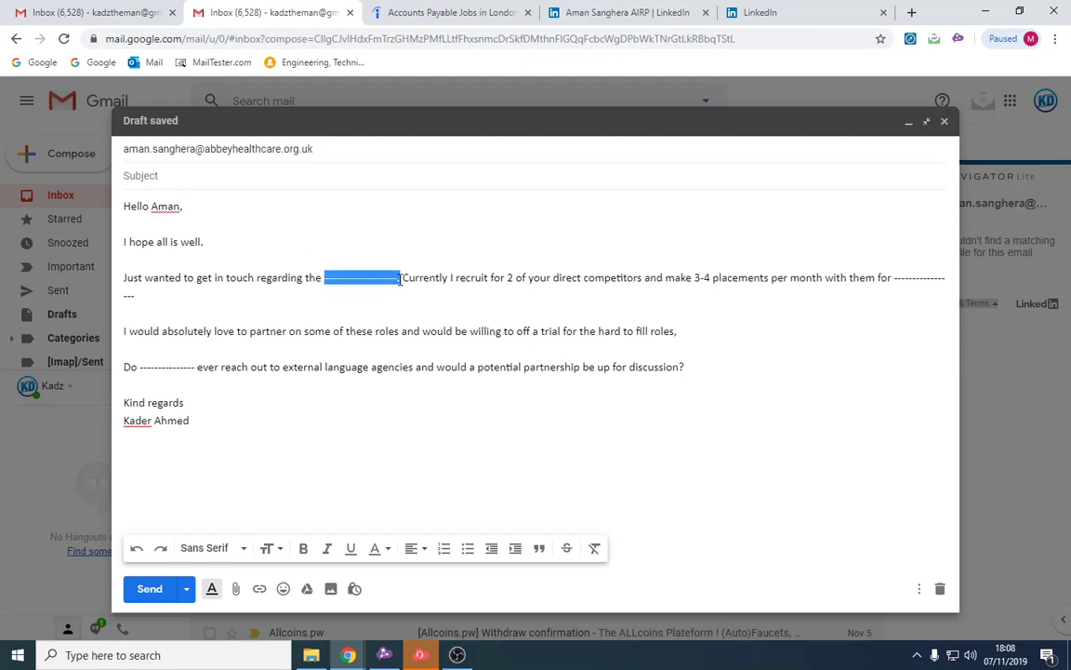
type("Accoun")
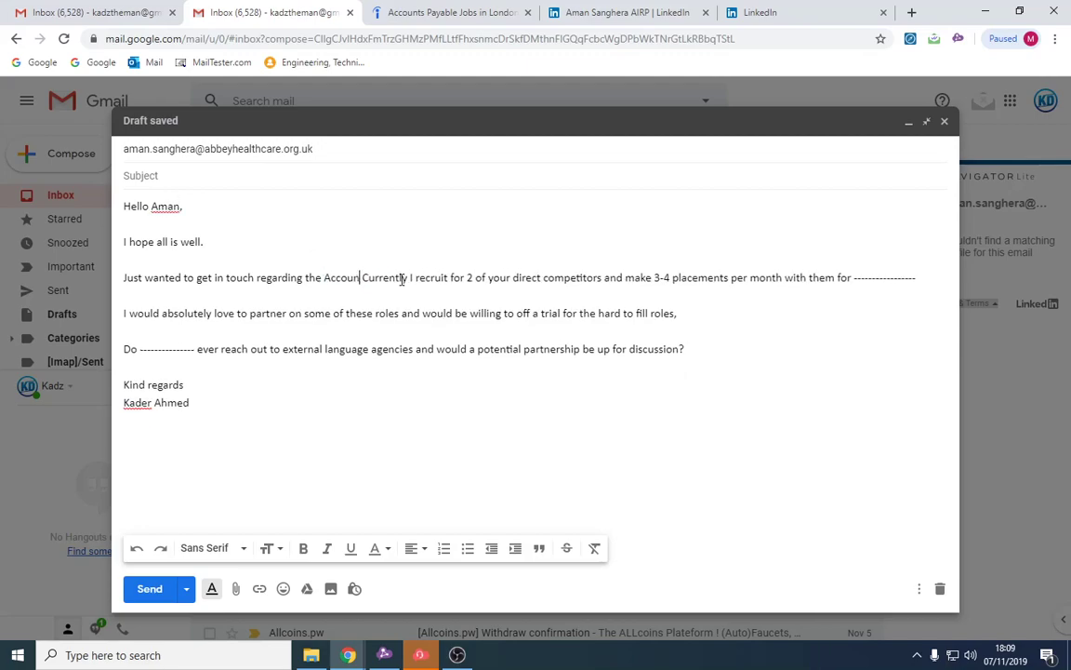
key("BackSpace")
key("BackSpace")
key("BackSpace")
key("BackSpace")
key("BackSpace")
type("P")
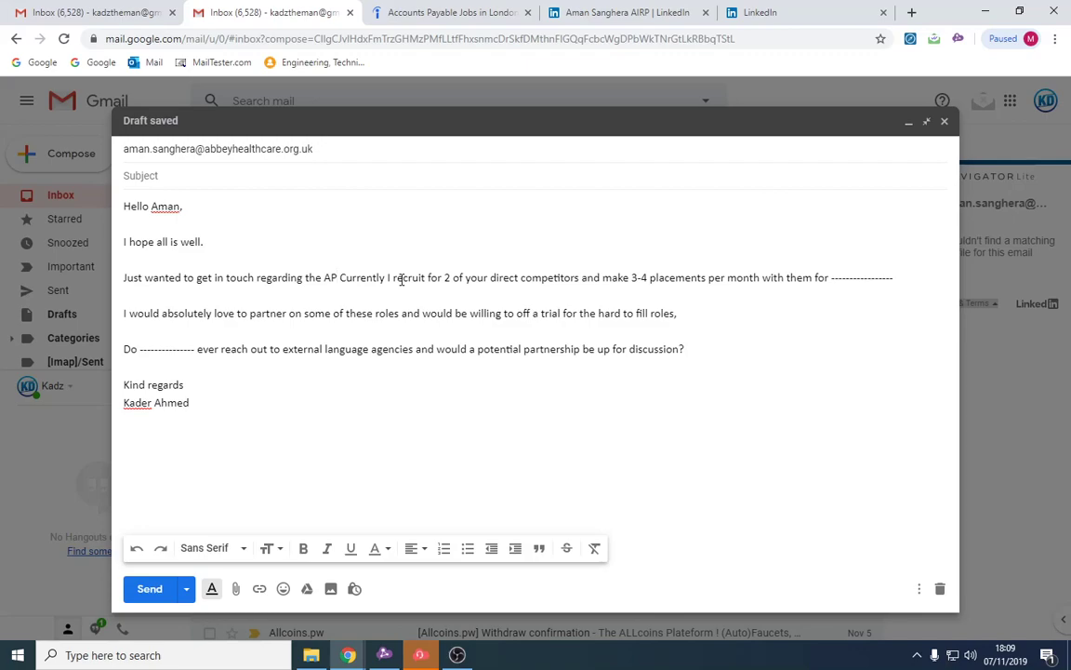
Replace "direct competitors" in the main paragraph with "Bupa and NHS" and review the monthly placements wording
left_click_drag(368, 277, 587, 281)
left_click(588, 284)
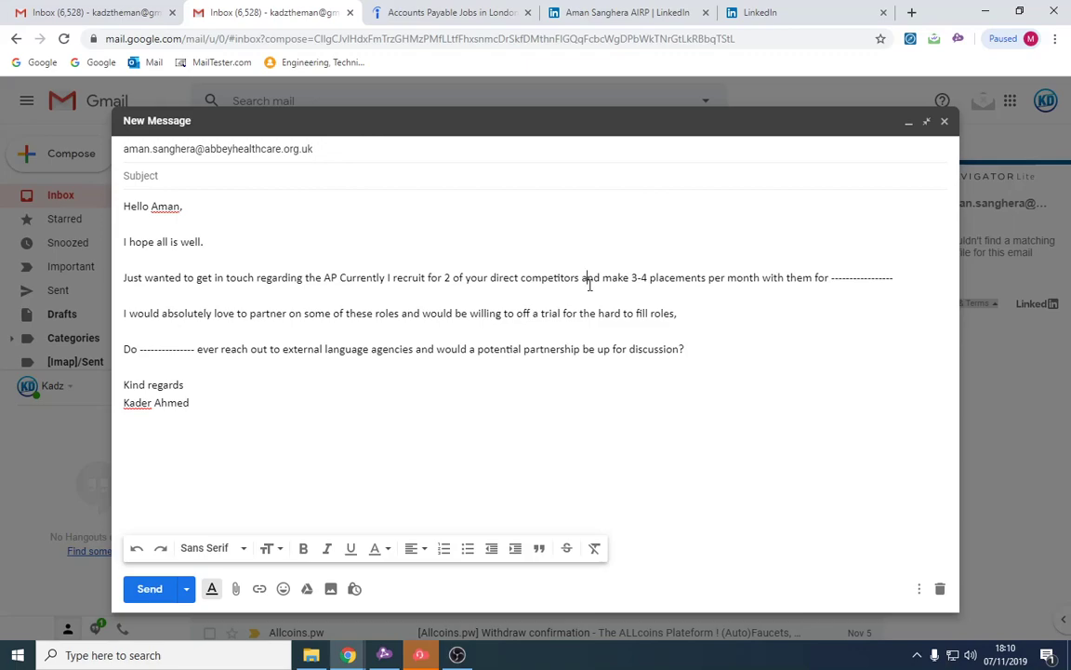
left_click_drag(490, 277, 581, 277)
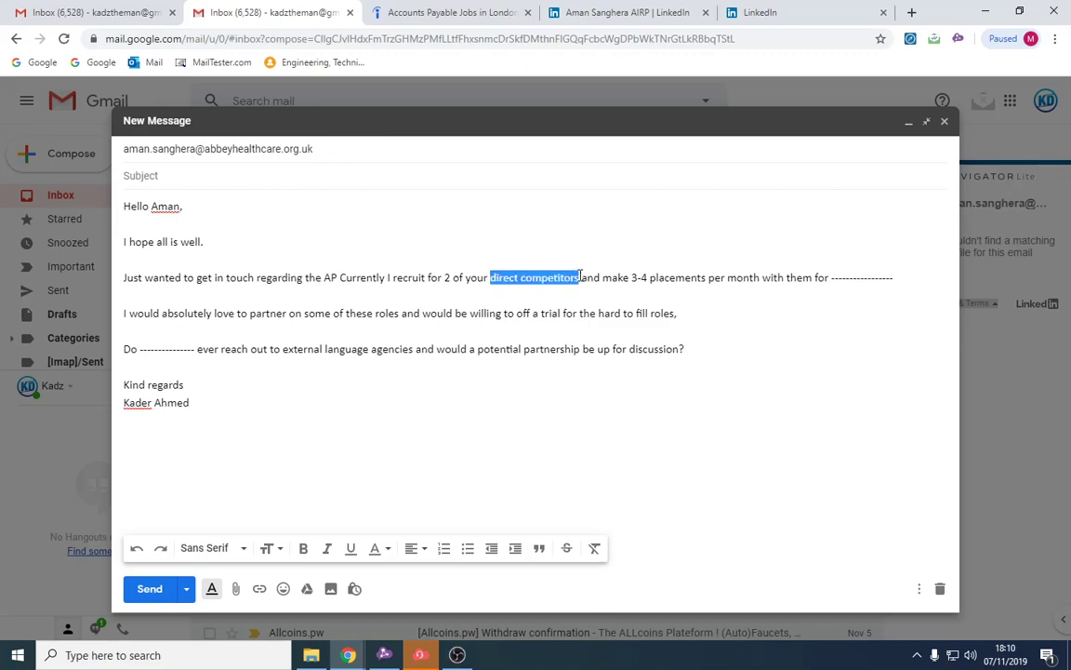
type("Bupa and")
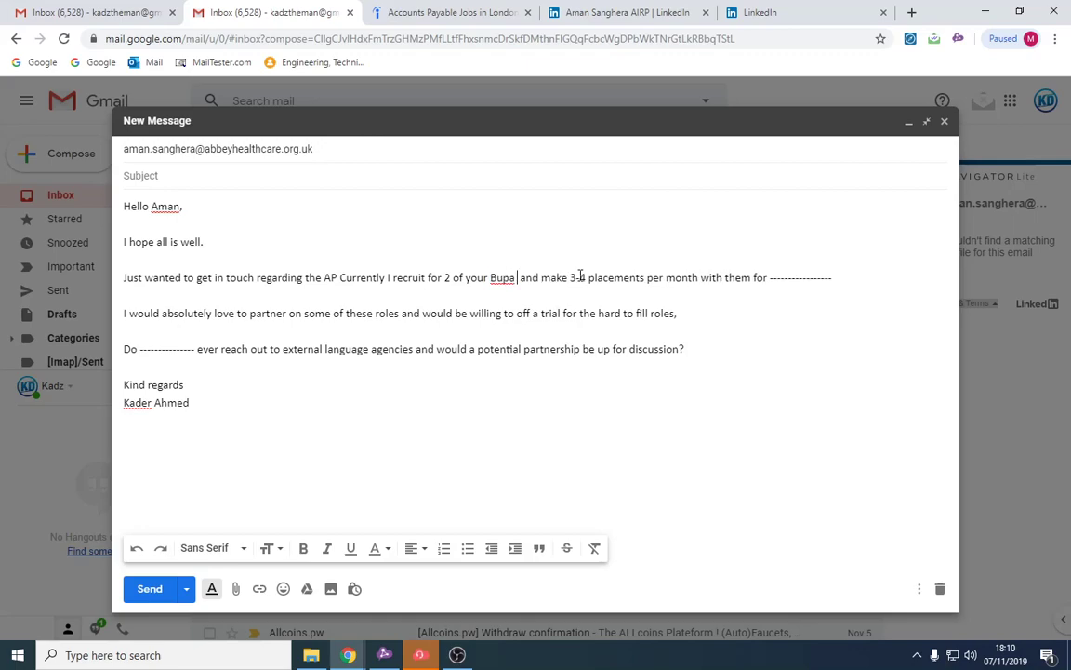
type(" NHS")
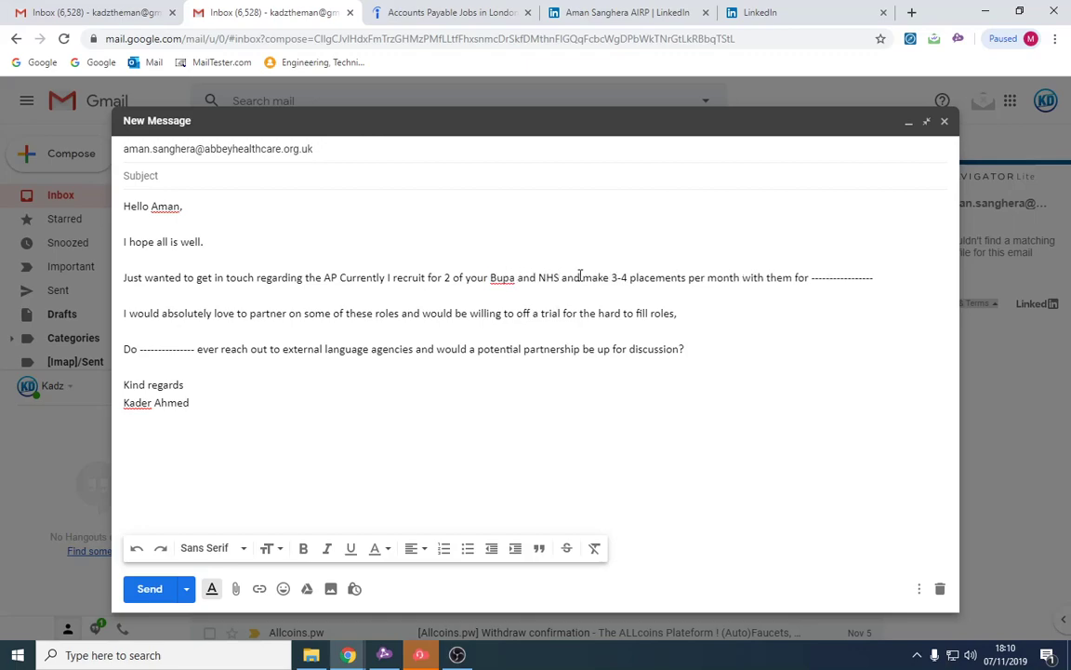
left_click_drag(617, 277, 741, 277)
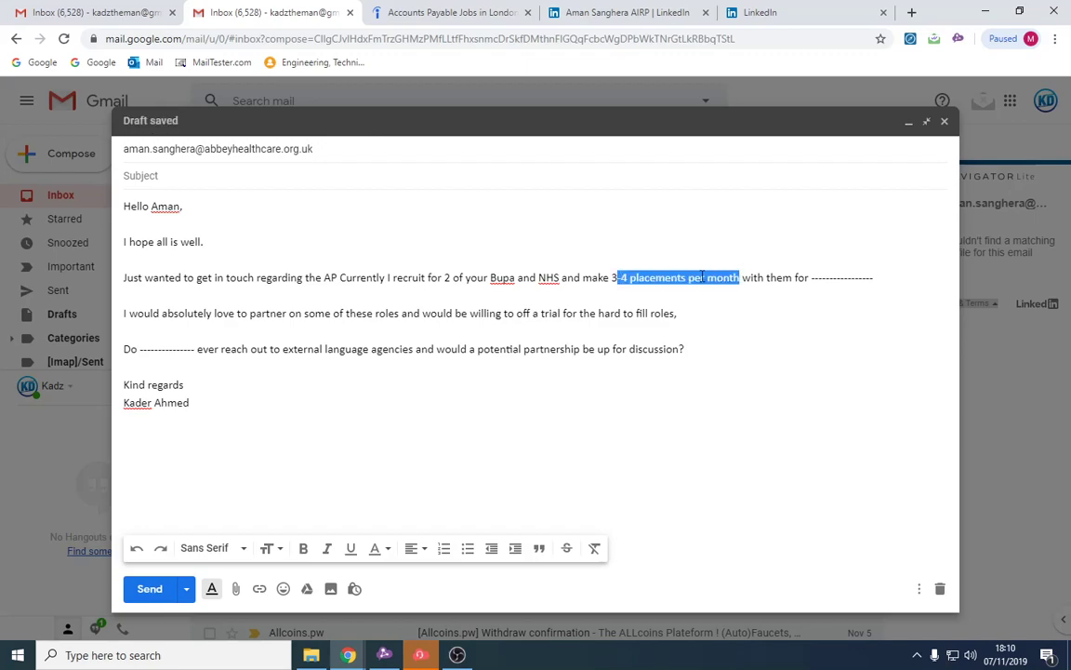
Insert "I" before "make 3-4 placements per month" and replace the dashed placeholder after "for" with "BUPA"
left_click(640, 277)
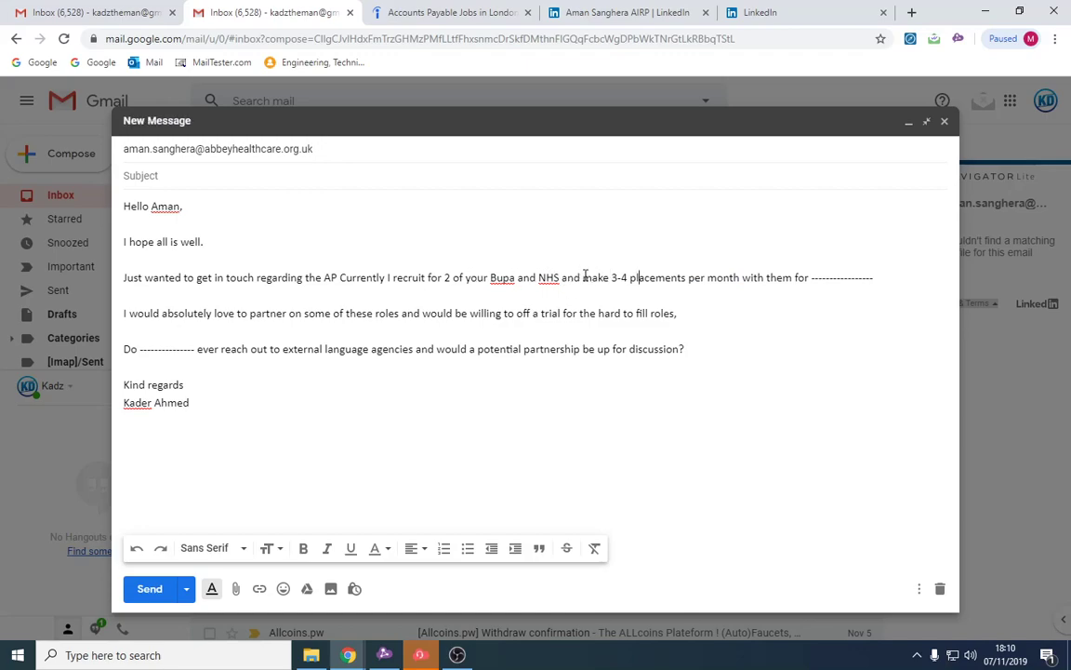
left_click(584, 278)
type("I")
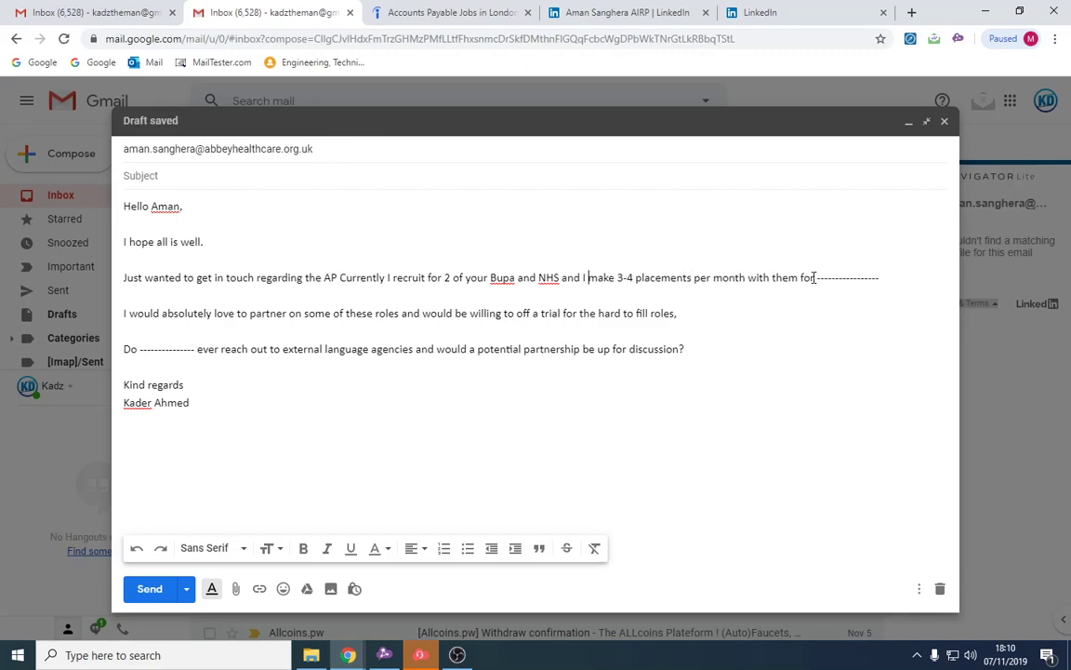
left_click_drag(815, 277, 874, 279)
type("BUPA")
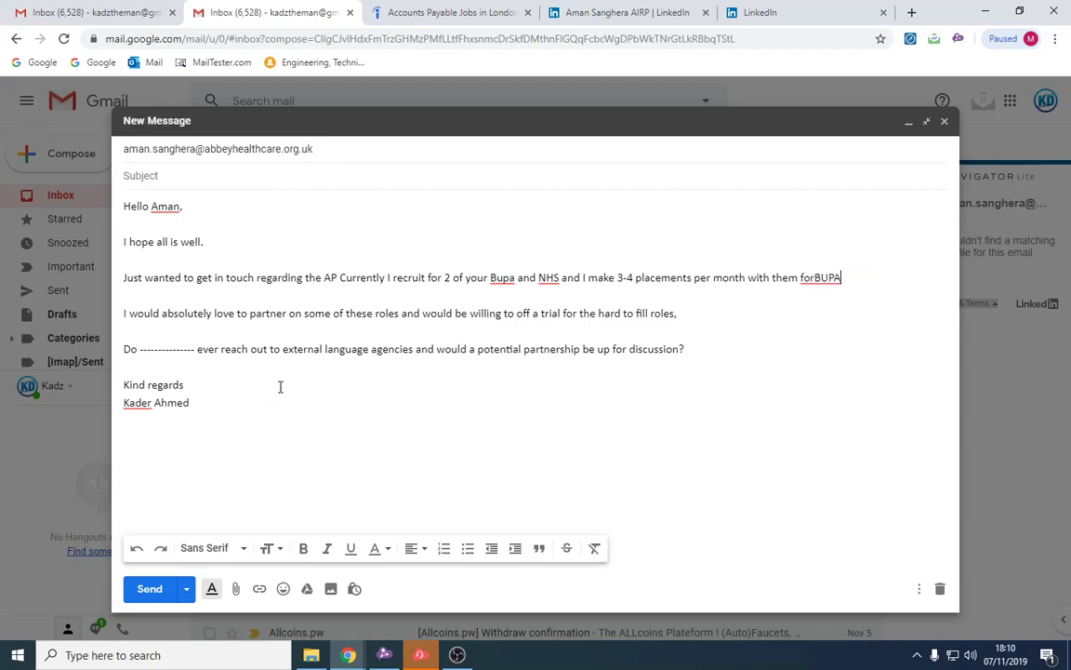
Review the partnership and trial offer sentence, and add "Is it the accounts director role?" after "hard to fill roles,"
left_click_drag(198, 313, 293, 313)
left_click(291, 314)
left_click_drag(194, 314, 290, 312)
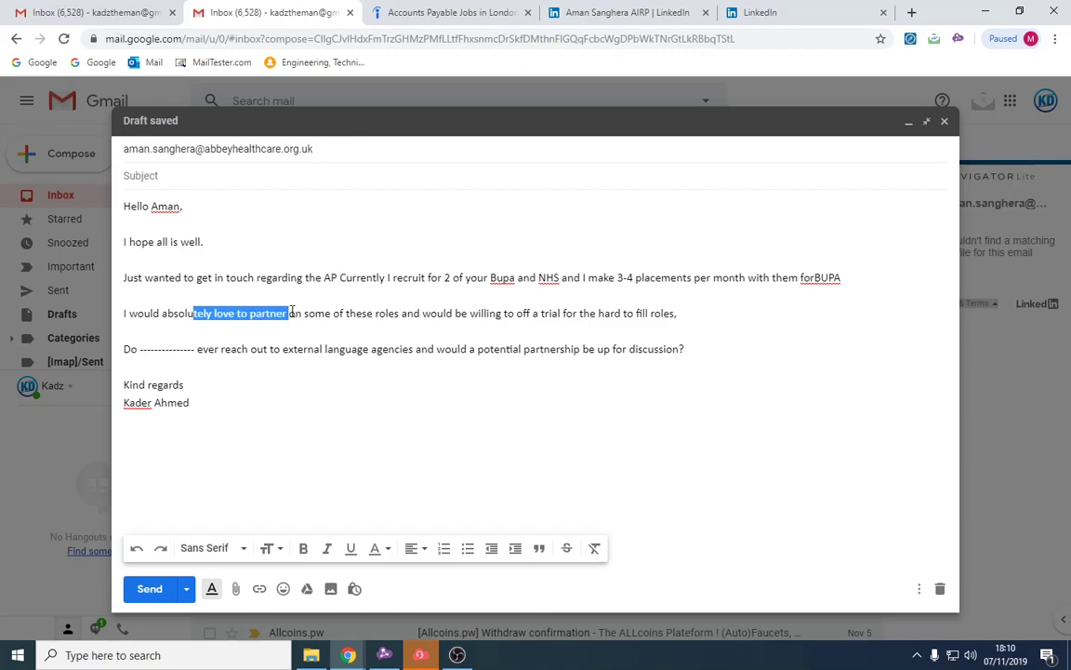
left_click(290, 312)
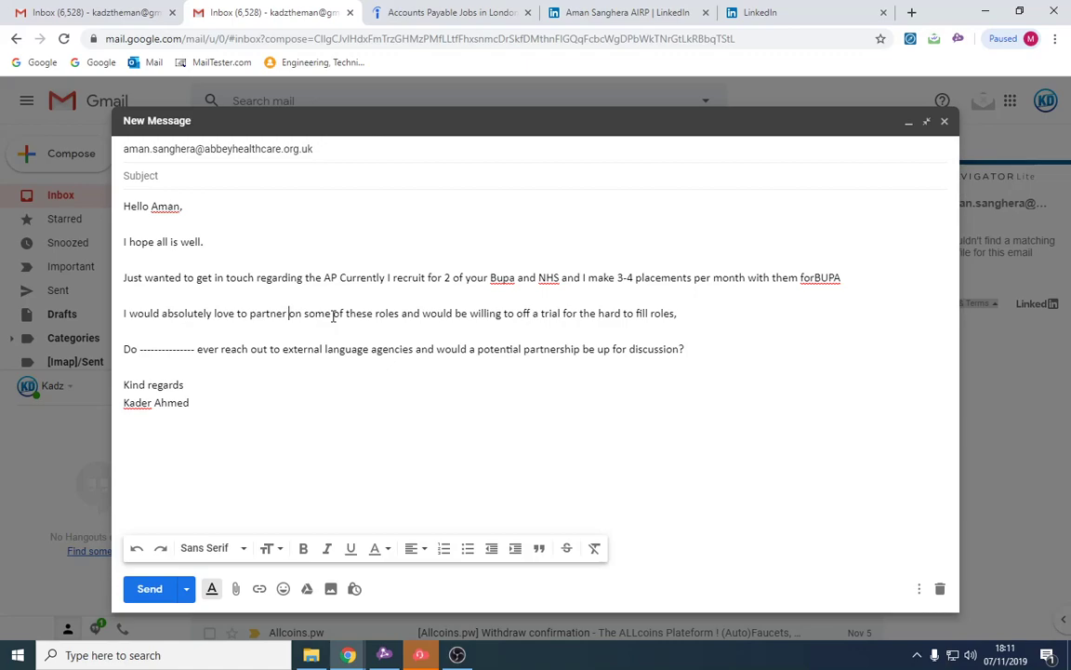
left_click_drag(395, 314, 559, 315)
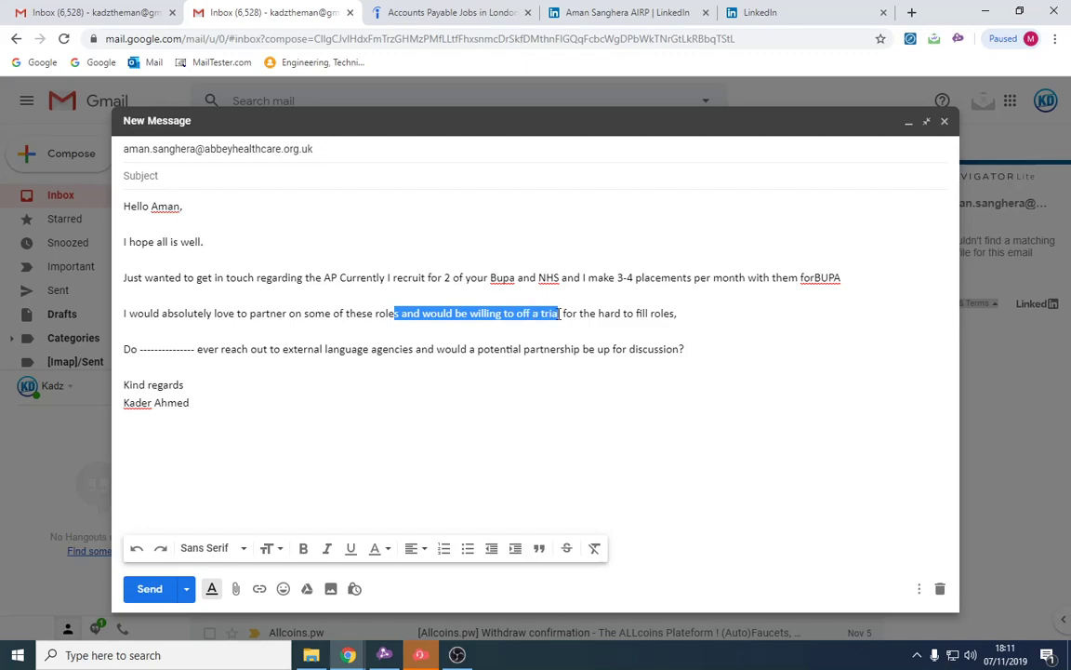
left_click(562, 313)
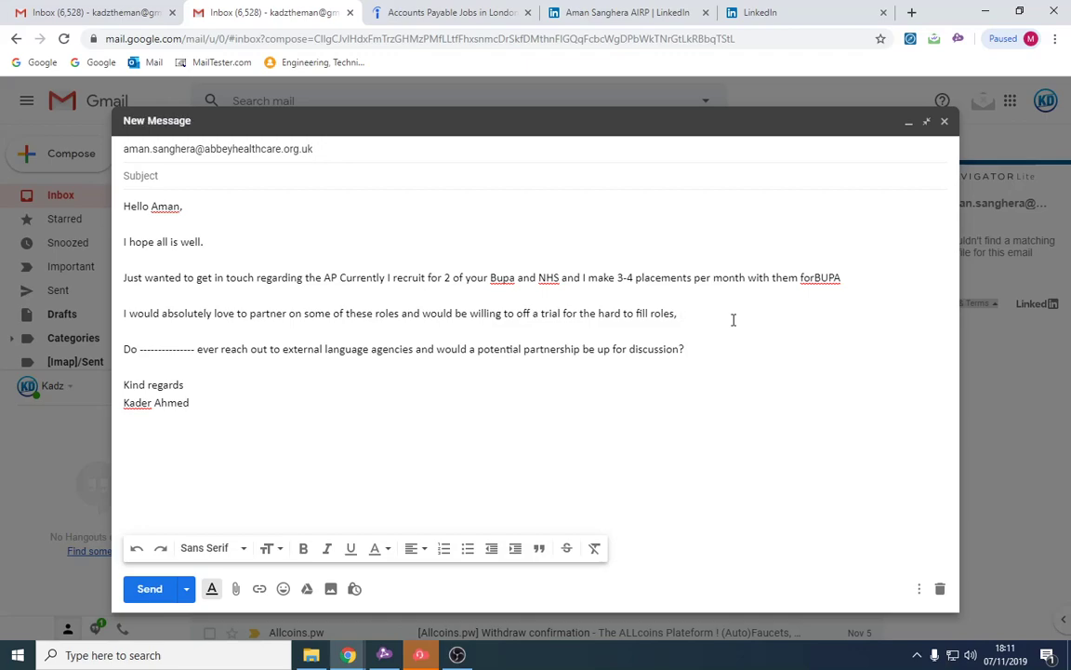
type("Is it the accounts director role?")
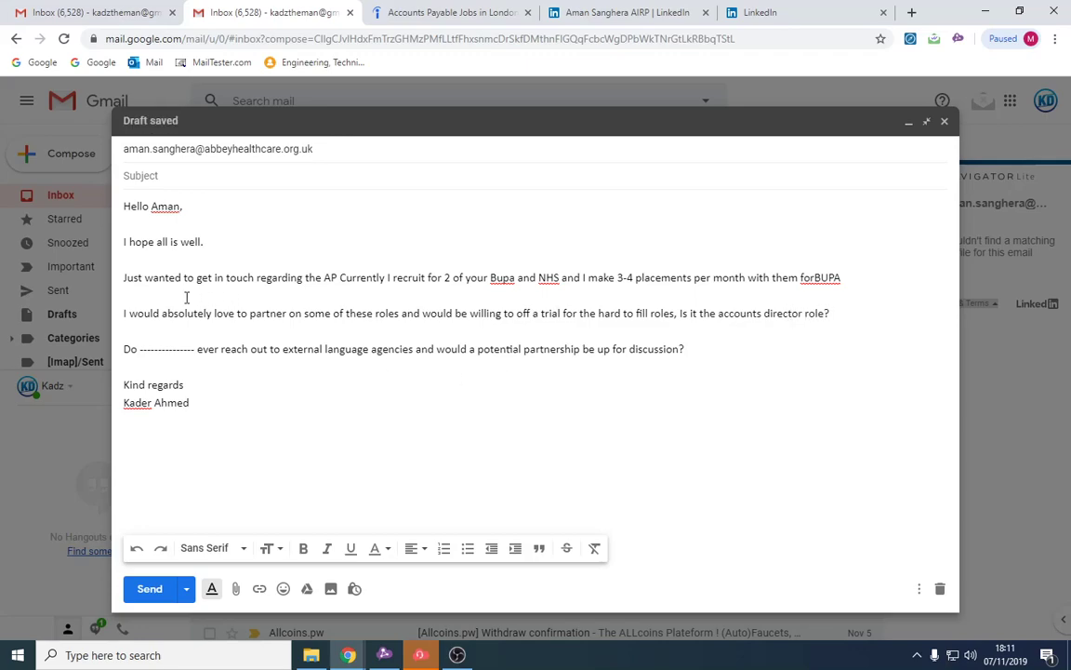
Replace the placeholder in the external agencies question with "Abbey health" and review the question and sign-off
left_click_drag(139, 349, 200, 349)
type("Abbey health")
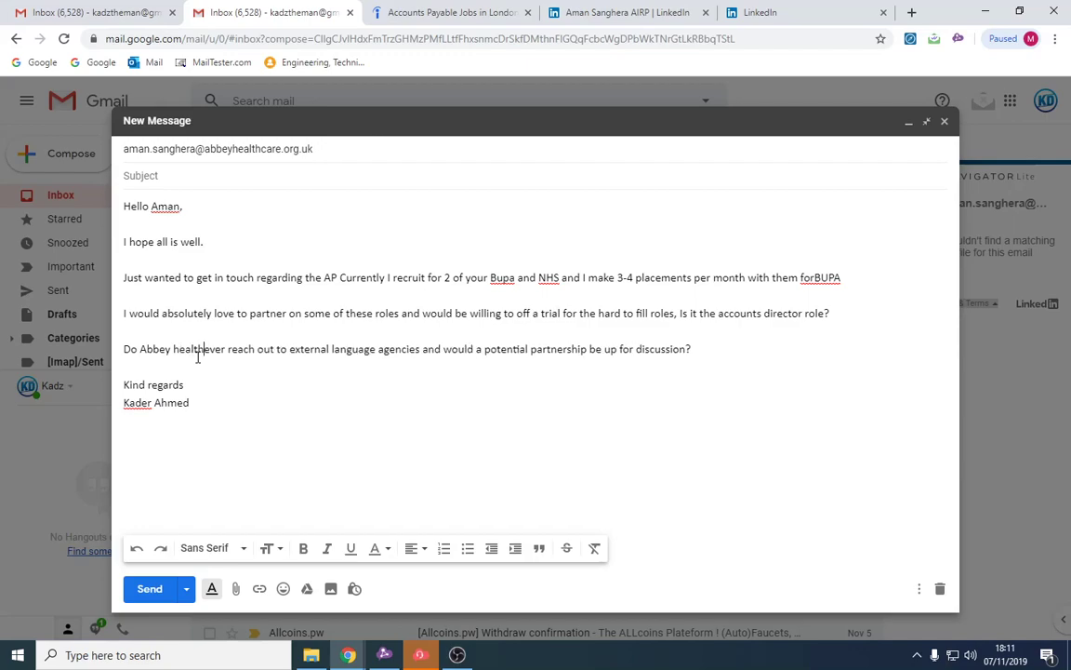
left_click_drag(323, 348, 712, 353)
left_click(691, 351)
left_click_drag(488, 350, 694, 350)
left_click(674, 351)
left_click(586, 350)
key("shift+Home")
left_click(702, 349)
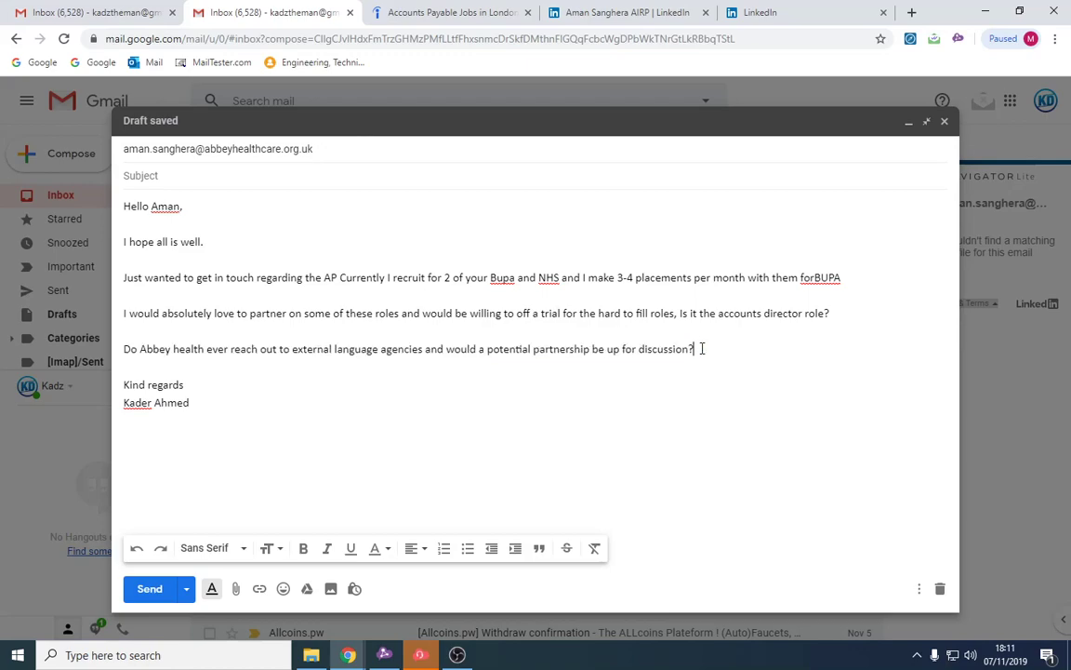
left_click_drag(167, 366, 190, 406)
left_click(249, 406)
Check the first draft's sign-off, and return to the second draft to look over its full body
key("ctrl+shift+Tab")
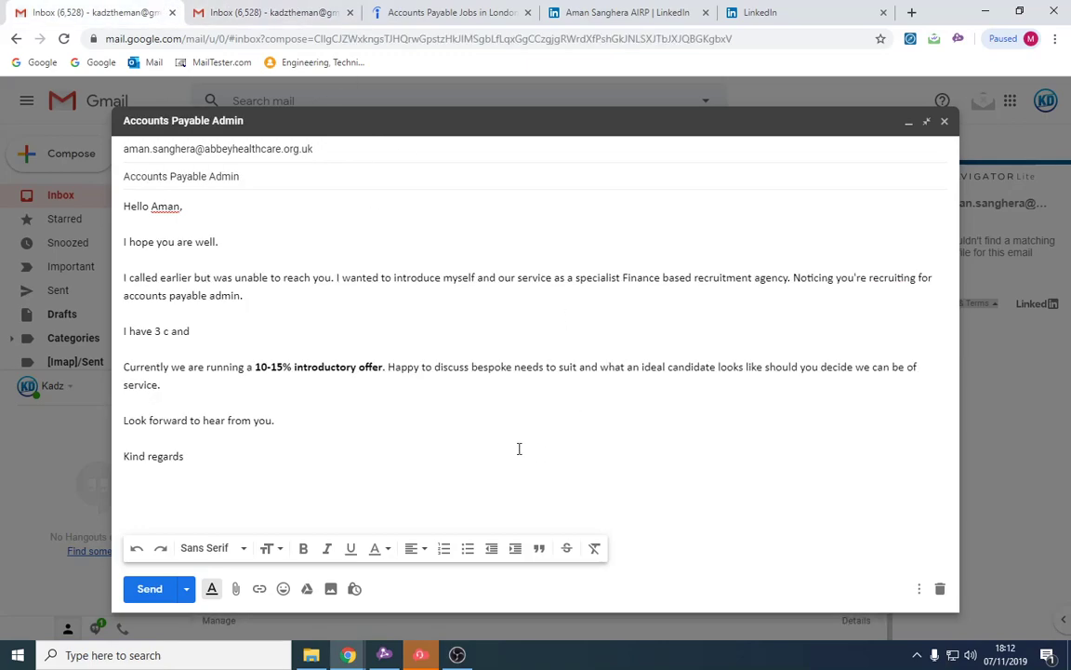
triple_click(510, 446)
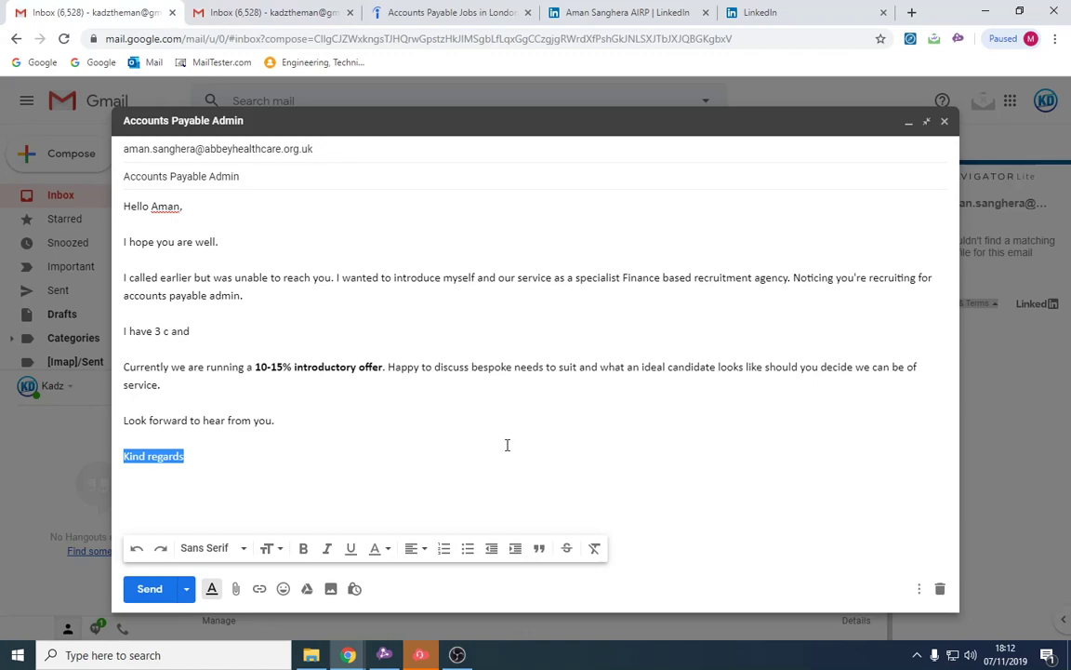
key("ctrl+Tab")
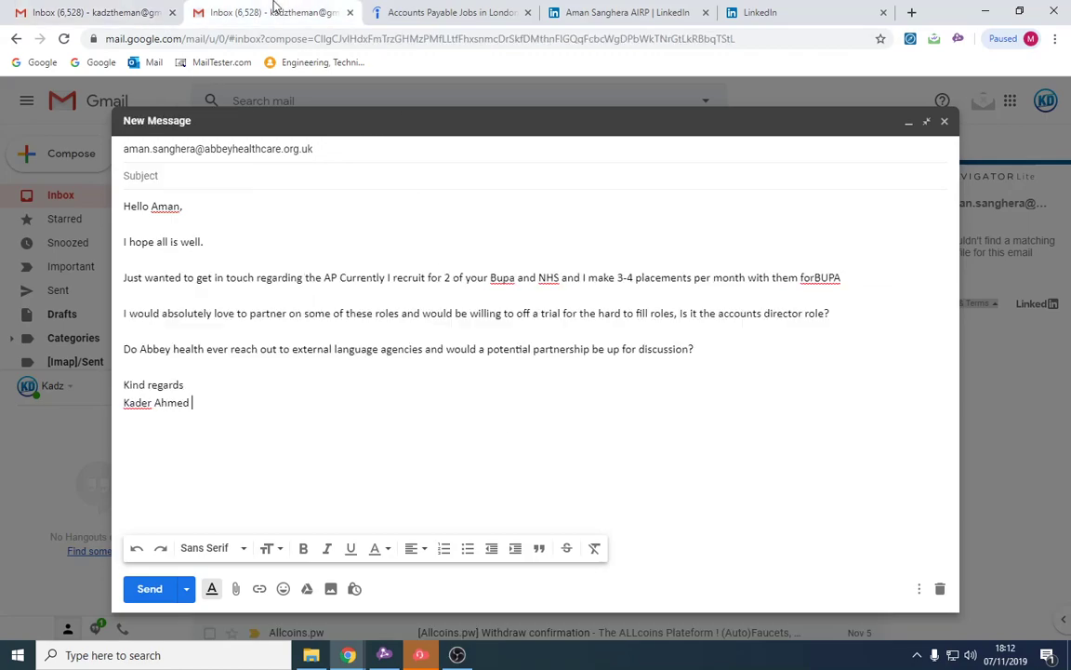
key("ctrl+a")
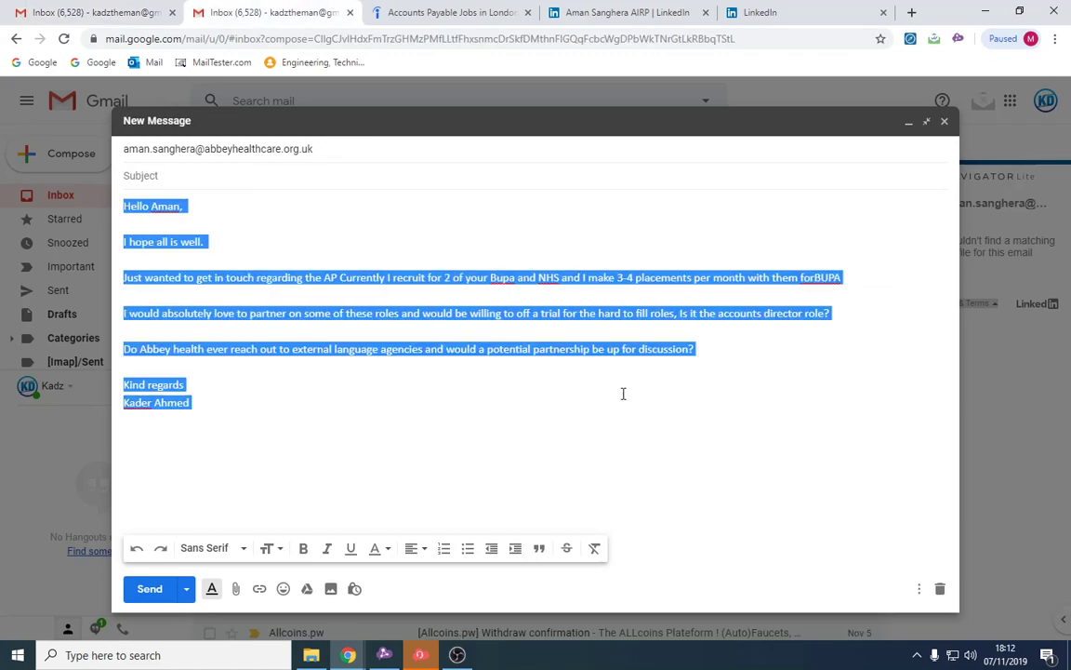
left_click(623, 394)
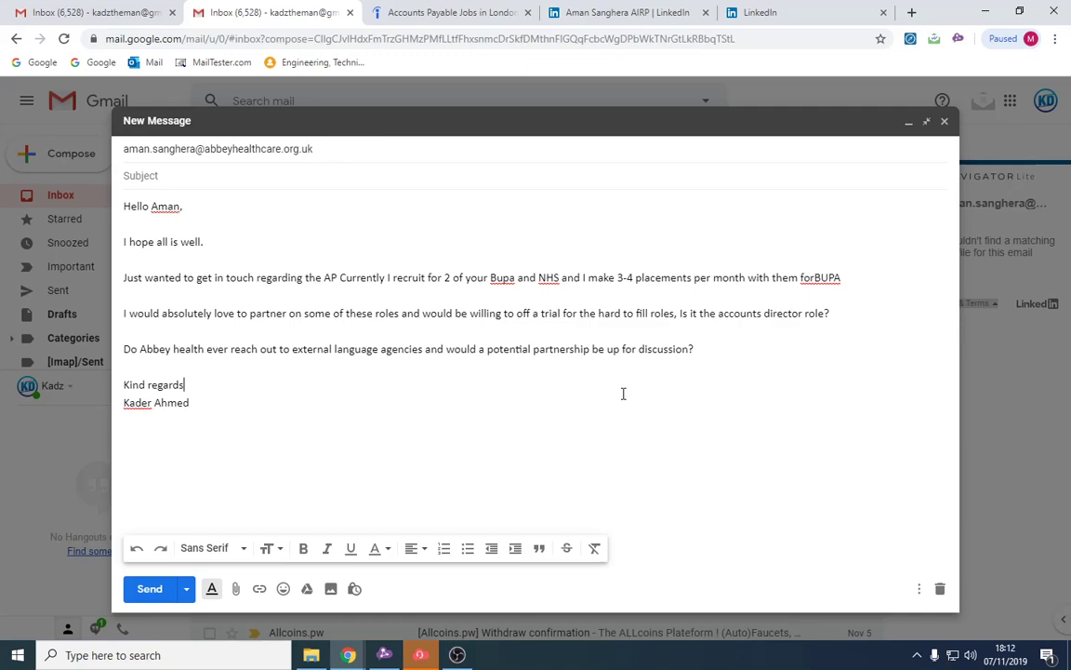
Replace the body with a greeting using the recipient's first name and the line "Just following to see if you my email."
key("ctrl+a")
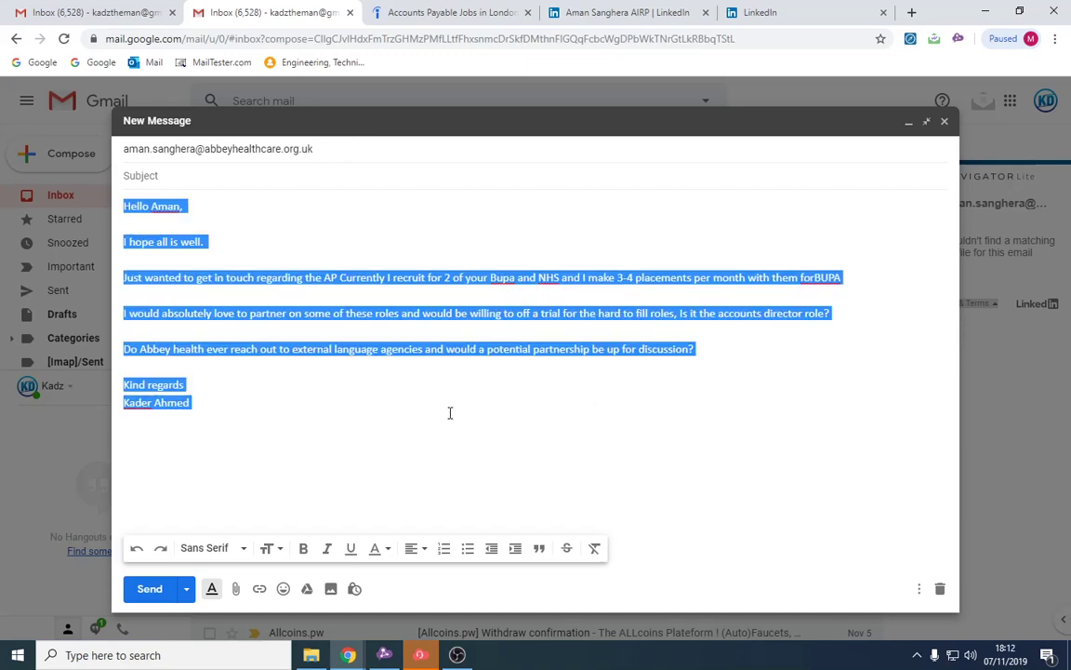
type("Hello ")
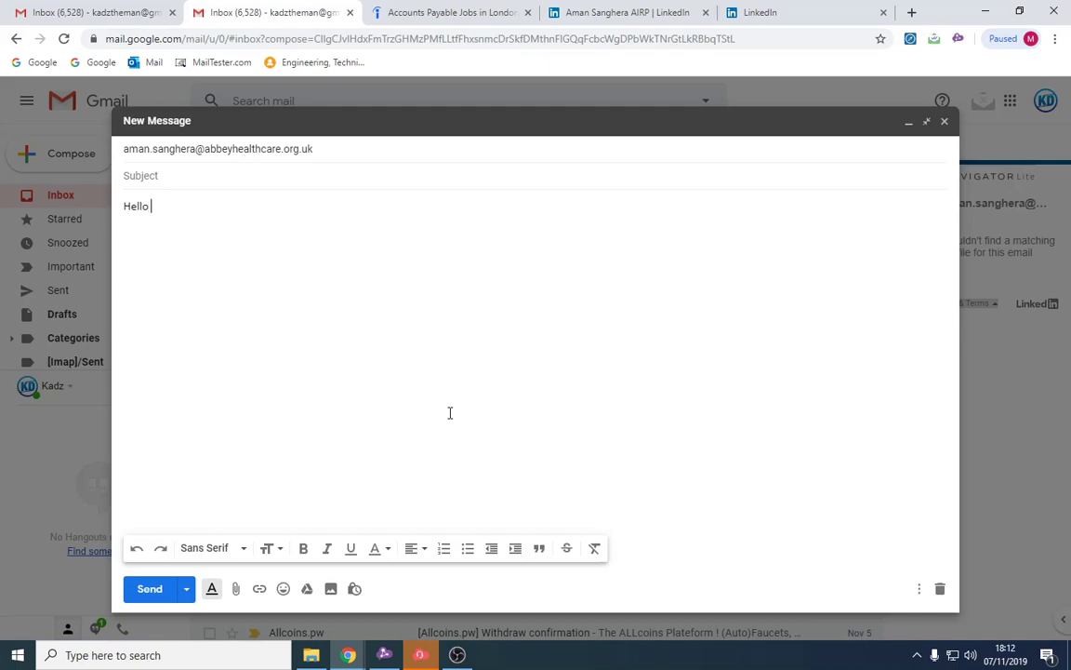
type("Aman,")
key("Return")
key("Return")
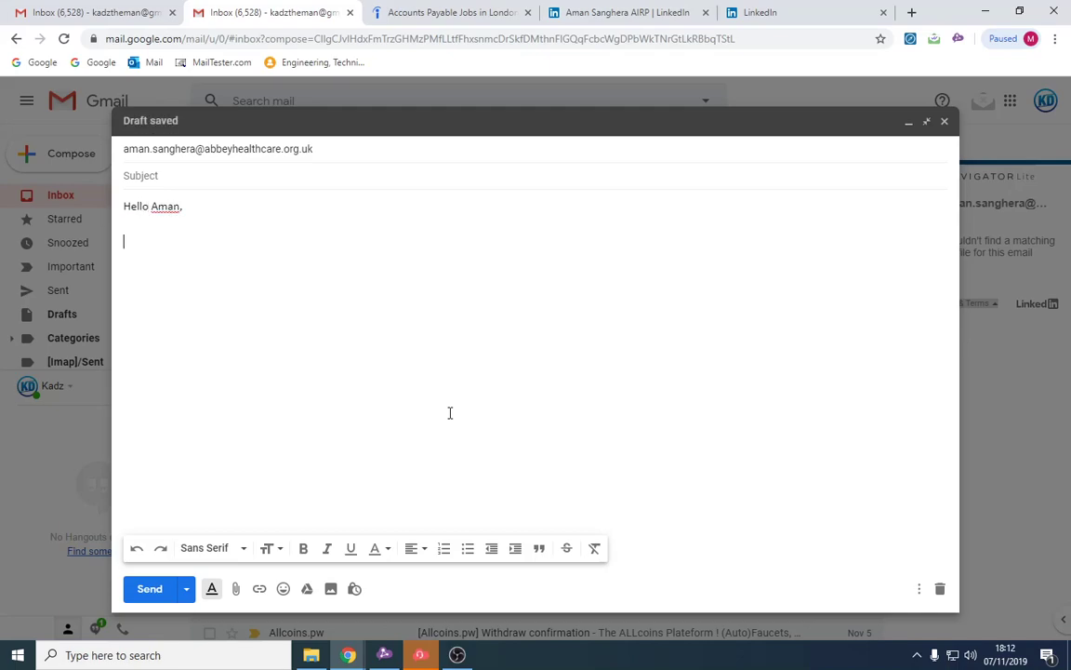
type("Just following to see i")
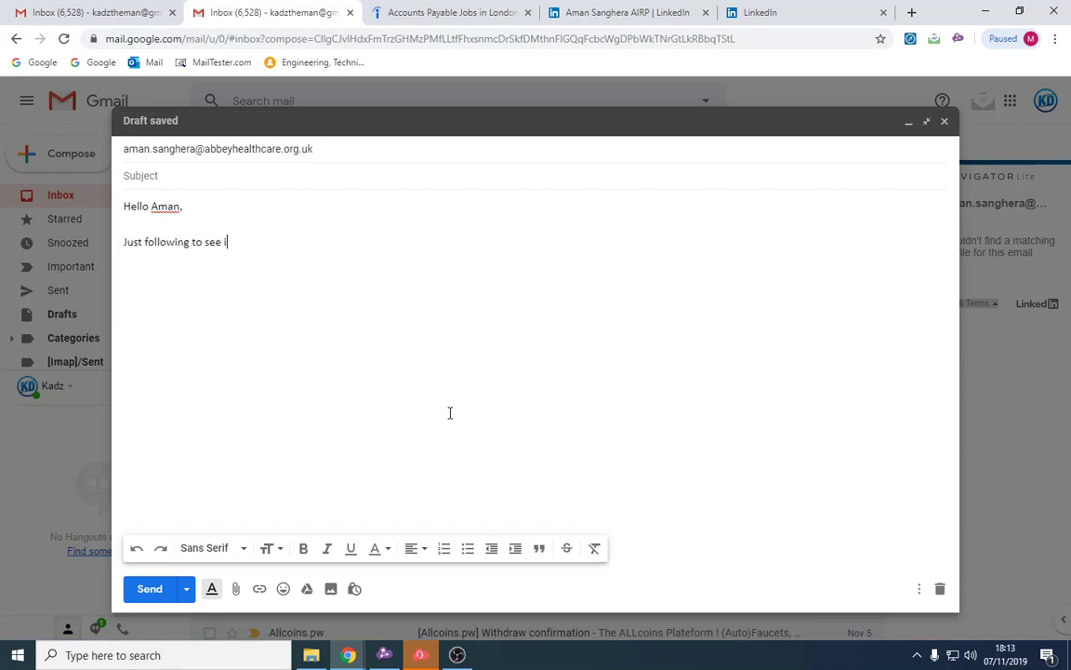
type("f you my email.")
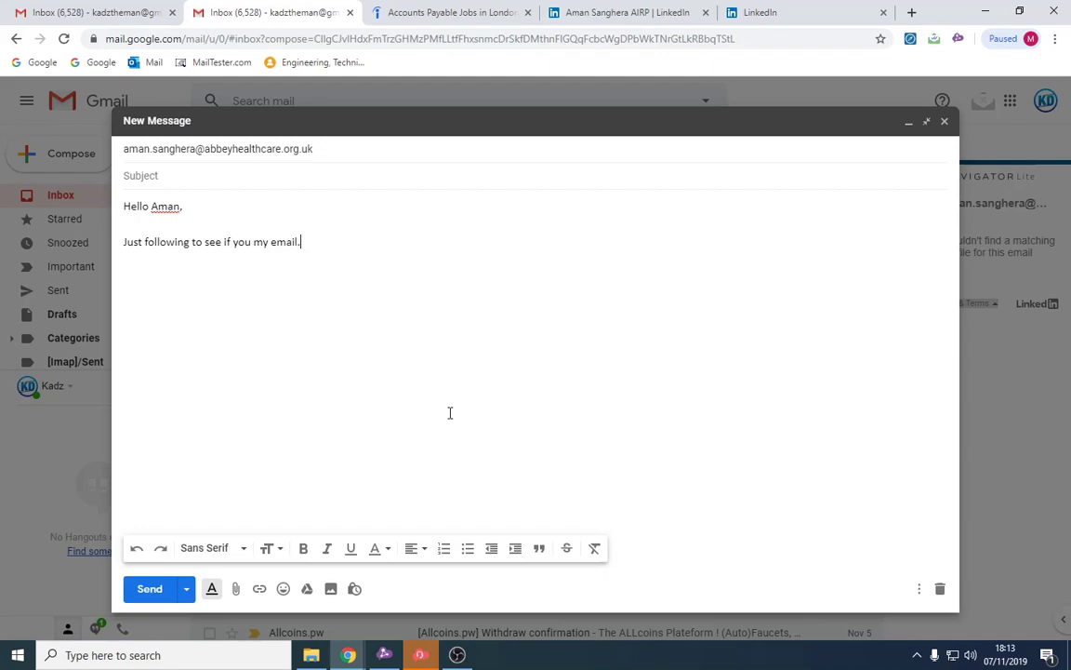
Sign off the short follow-up with the sender's first name on its own line
key("Return")
key("Return")
type("BUMP")
key("Return")
key("BackSpace")
key("BackSpace")
key("BackSpace")
key("BackSpace")
key("BackSpace")
type("Kader")
Replace the whole message with "we made 2 placements this month.... for bupa and nhs"
left_click_drag(350, 314, 8, 178)
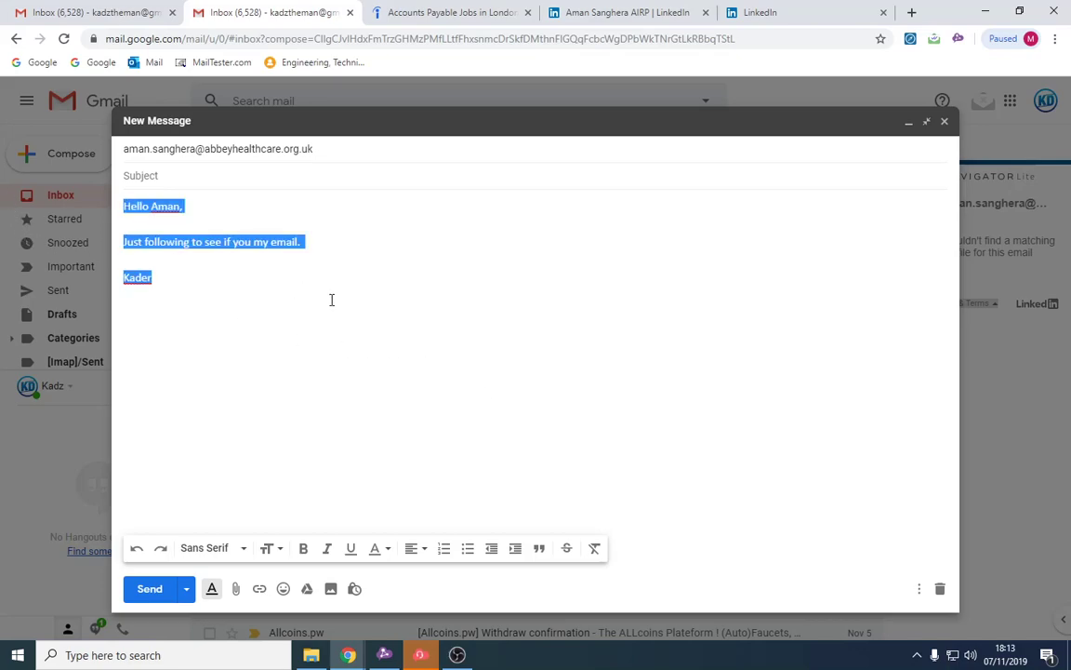
type("wa")
key("BackSpace")
key("BackSpace")
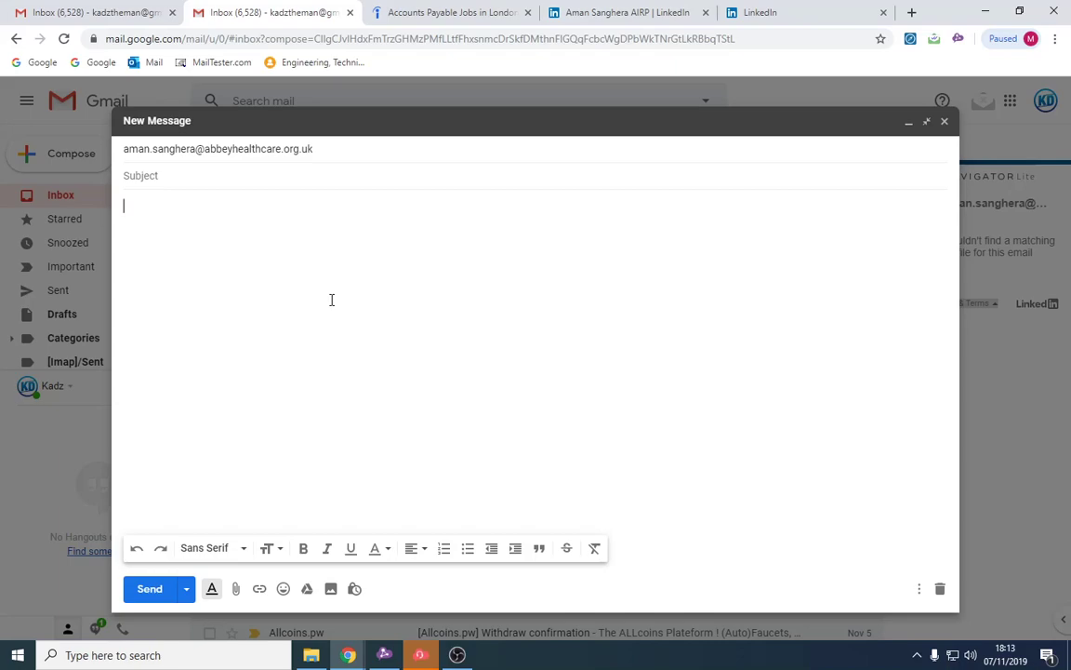
type("we made 2 placements this month...")
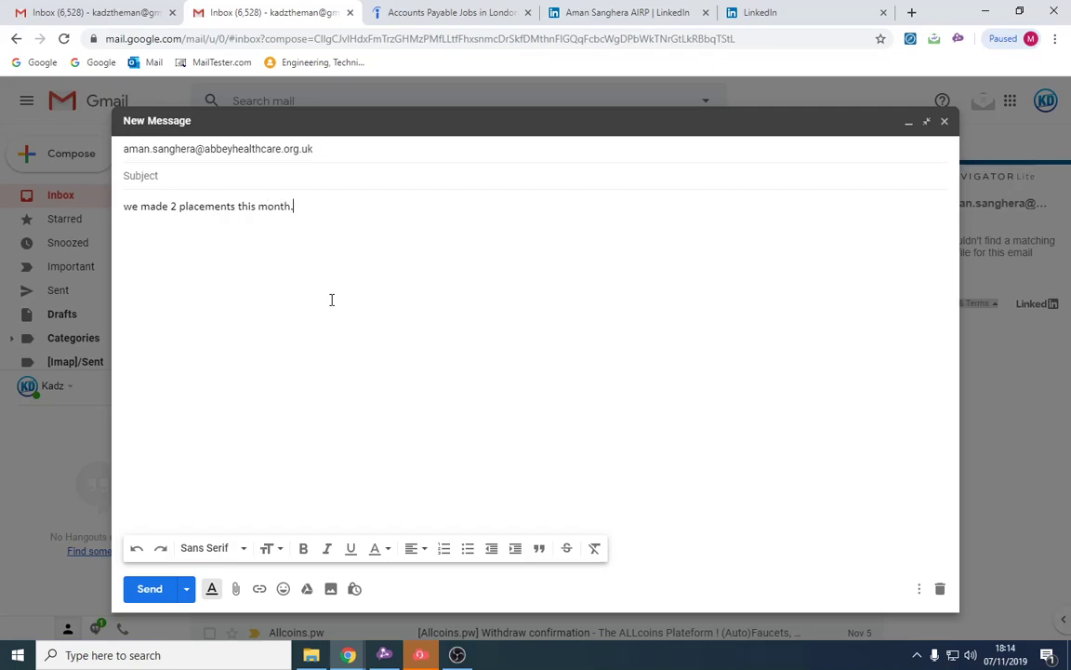
type(". for bupa and nhs")
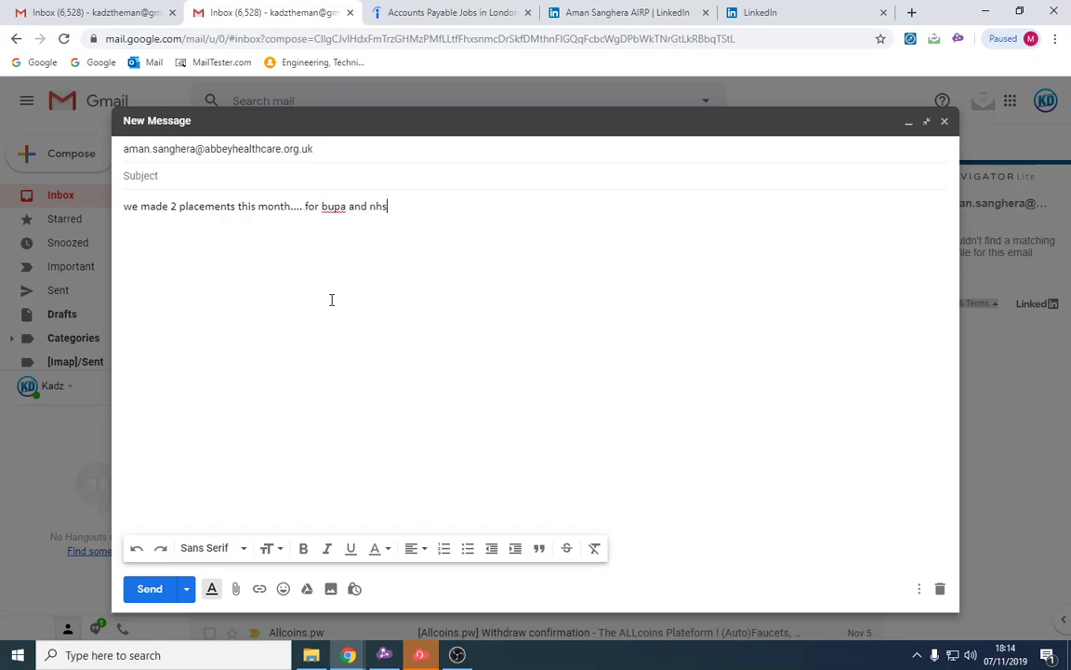
Add a second paragraph reading "Just wonder where you are with position..."
key("Return")
key("Return")
type("Just wonder where you are with ")
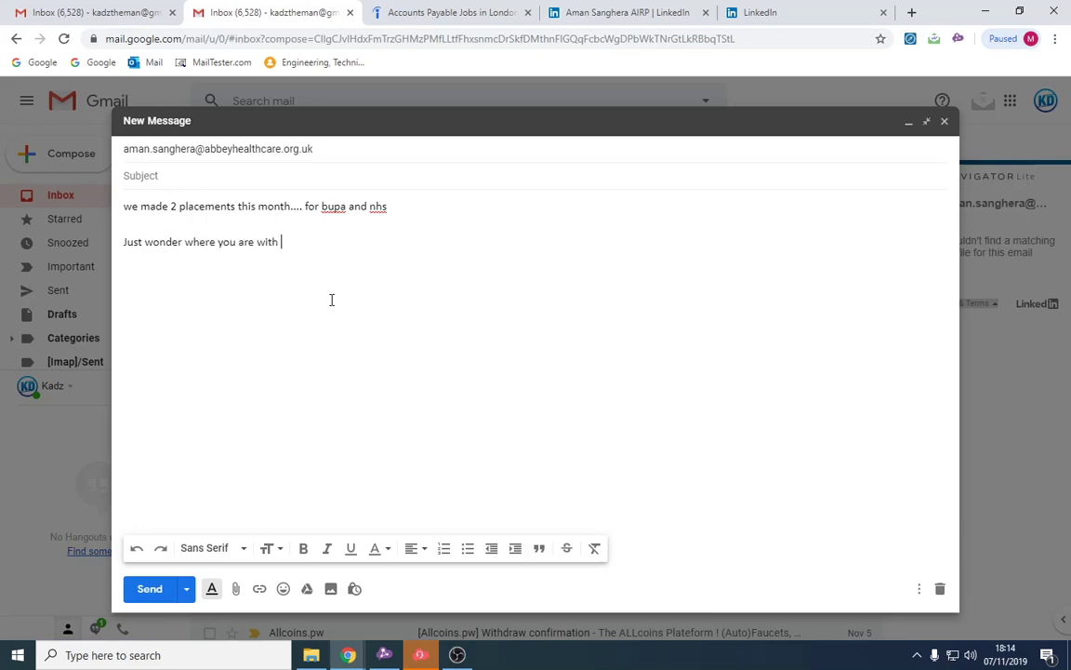
type("position...")
key("Return")
key("Return")
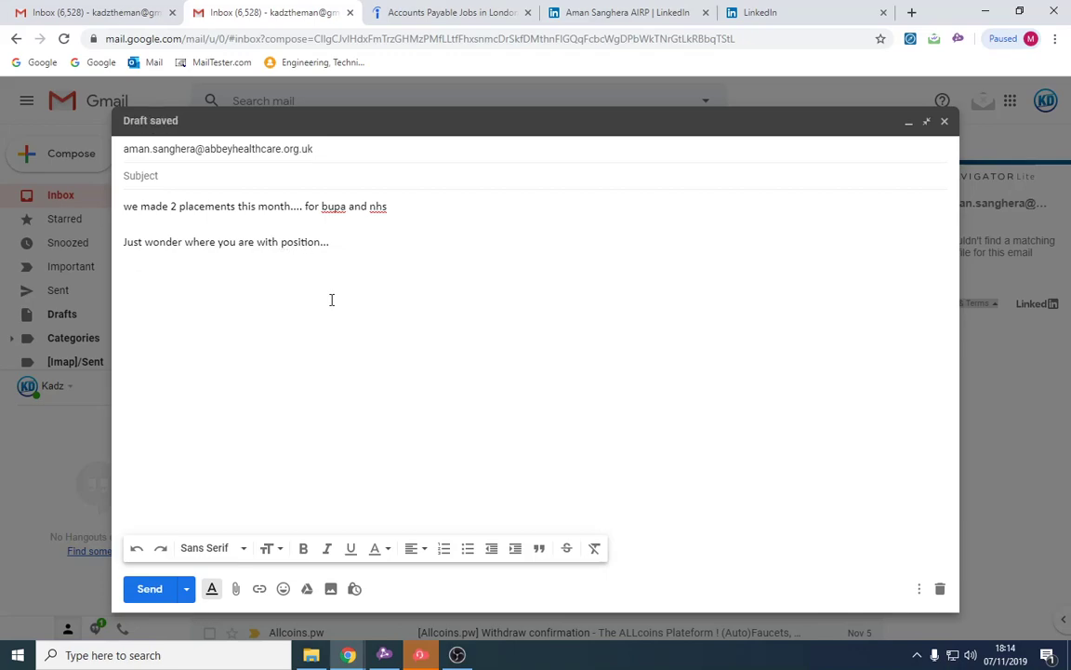
Replace the message with a new "Hello" greeting addressed to the recipient's first name
key("ctrl+a")
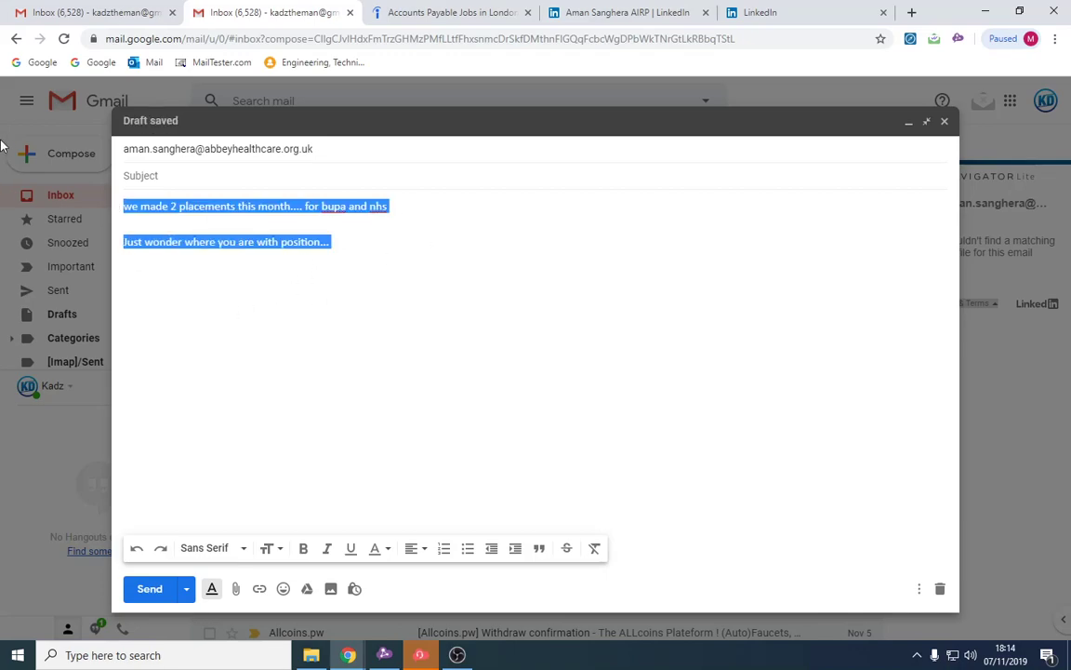
type("Hello M")
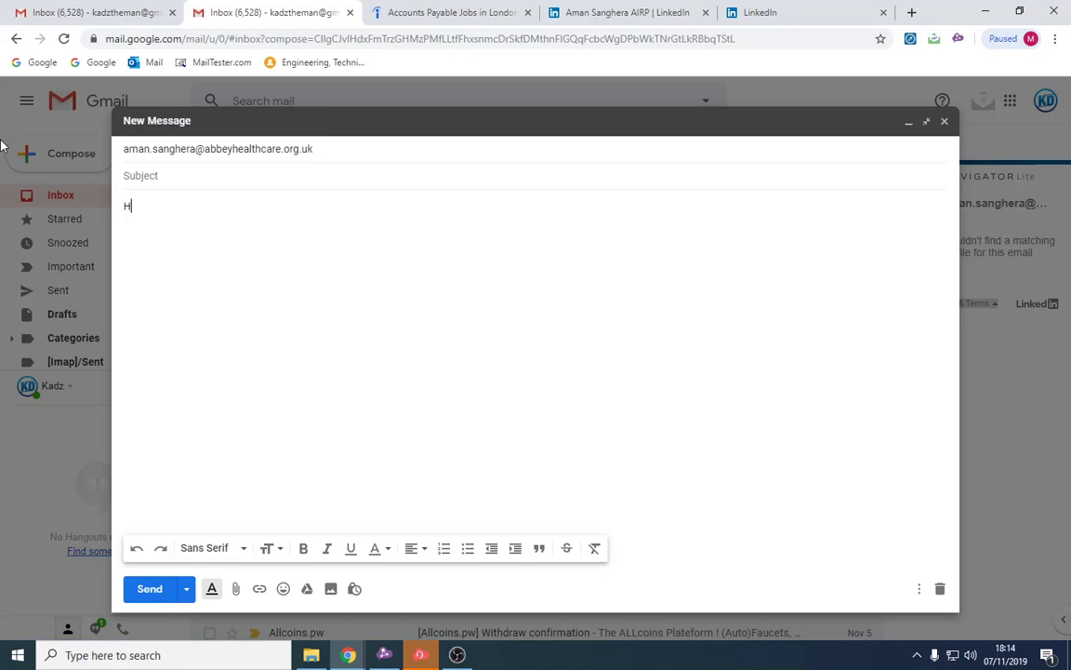
key("BackSpace")
type("Aman,")
key("Return")
key("Return")
Write "I trust you don't" under the greeting, followed by a separate paragraph starting "anything changes, I"
type("I gho")
key("BackSpace")
key("BackSpace")
key("BackSpace")
type("trust you do")
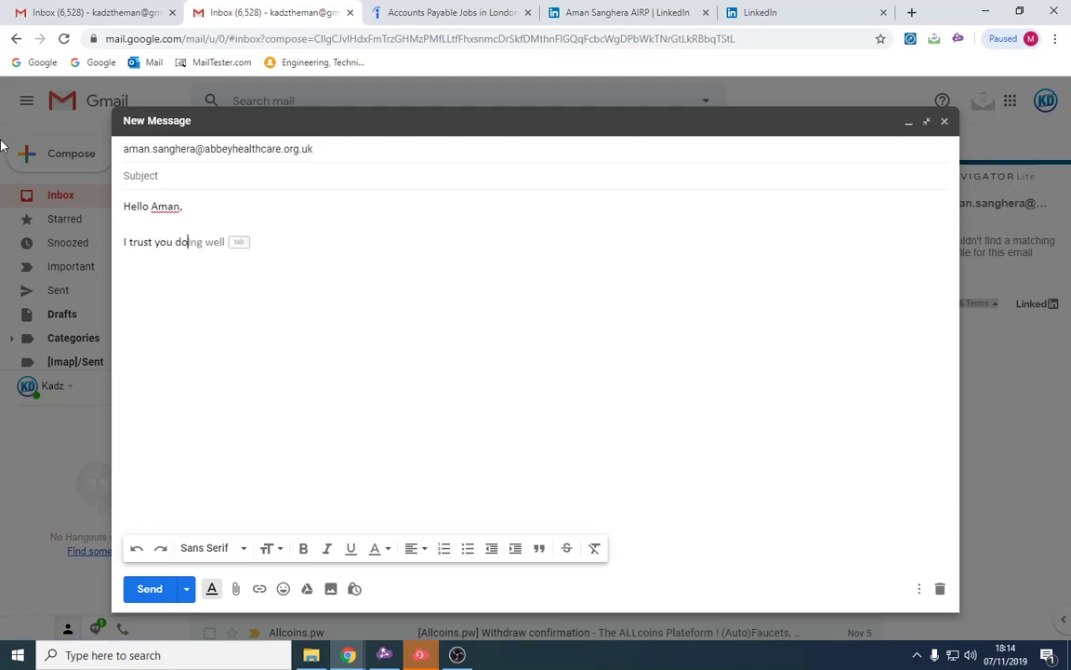
type("n't")
key("Return")
key("Return")
type("anything ch")
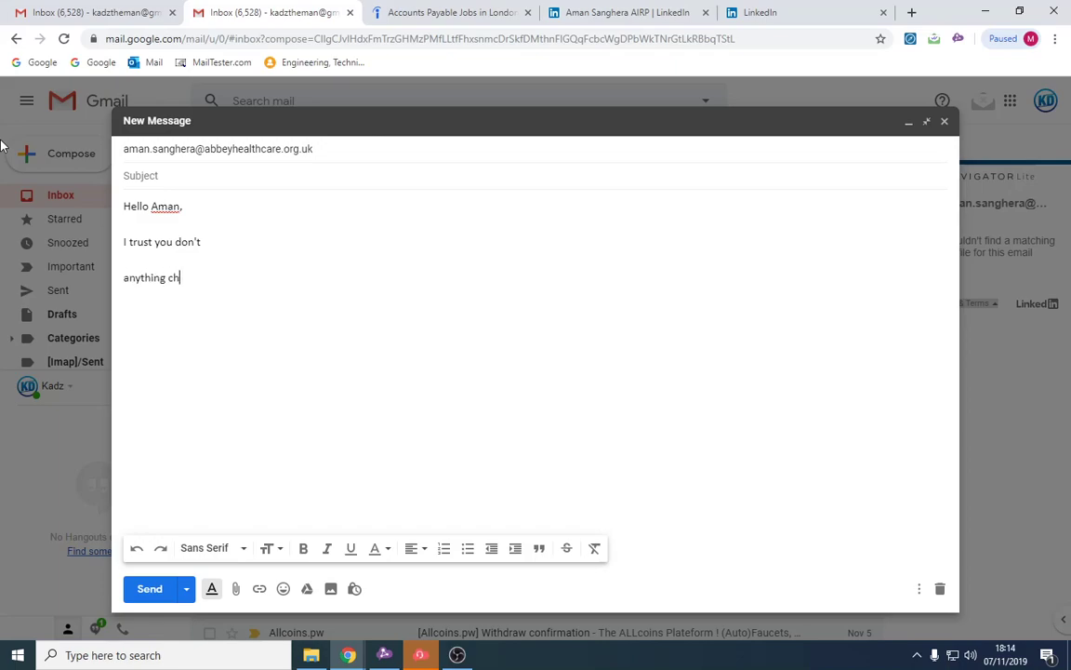
type("anges, I")
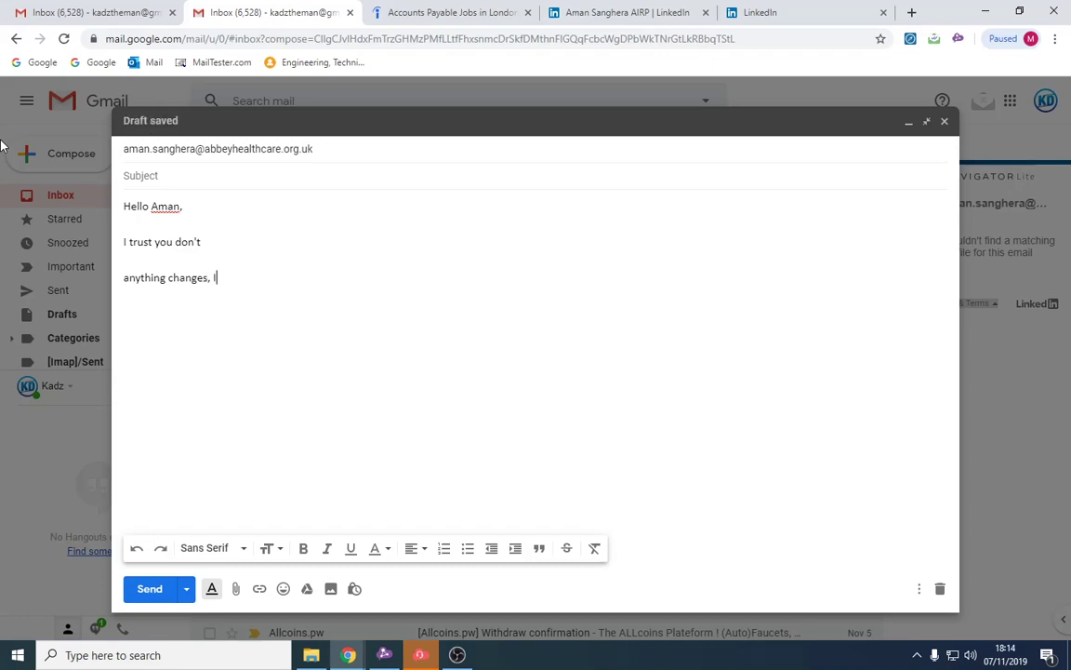
type(" want you know you can")
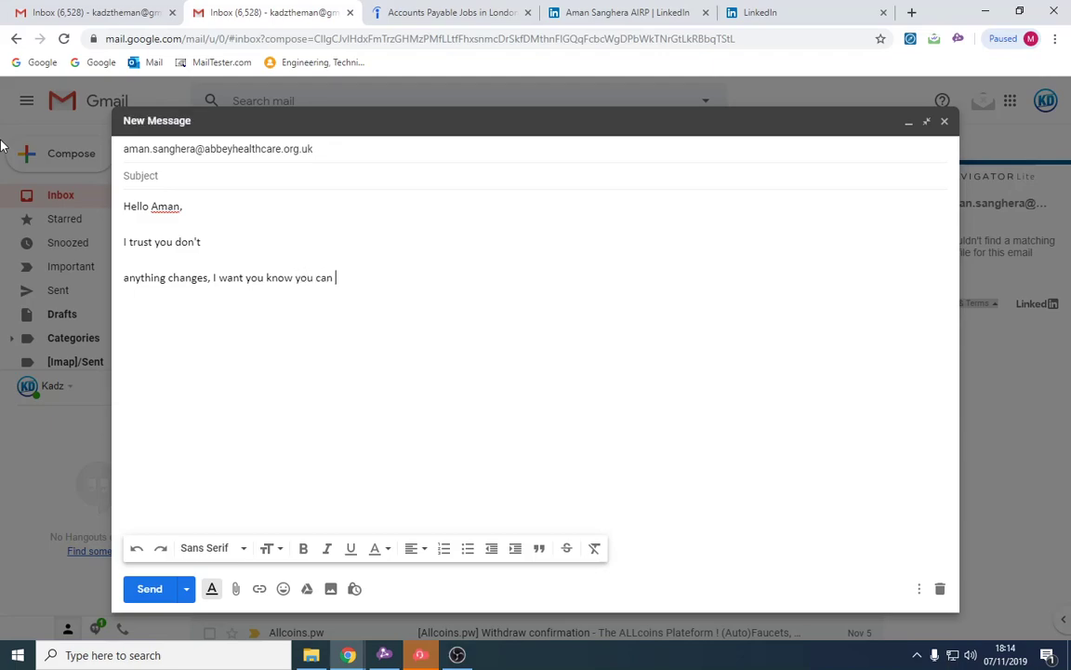
key("BackSpace")
key("BackSpace")
key("BackSpace")
key("BackSpace")
key("BackSpace")
key("BackSpace")
key("BackSpace")
key("BackSpace")
key("BackSpace")
key("BackSpace")
key("BackSpace")
key("BackSpace")
key("BackSpace")
key("BackSpace")
key("BackSpace")
key("BackSpace")
key("BackSpace")
key("BackSpace")
key("BackSpace")
key("BackSpace")
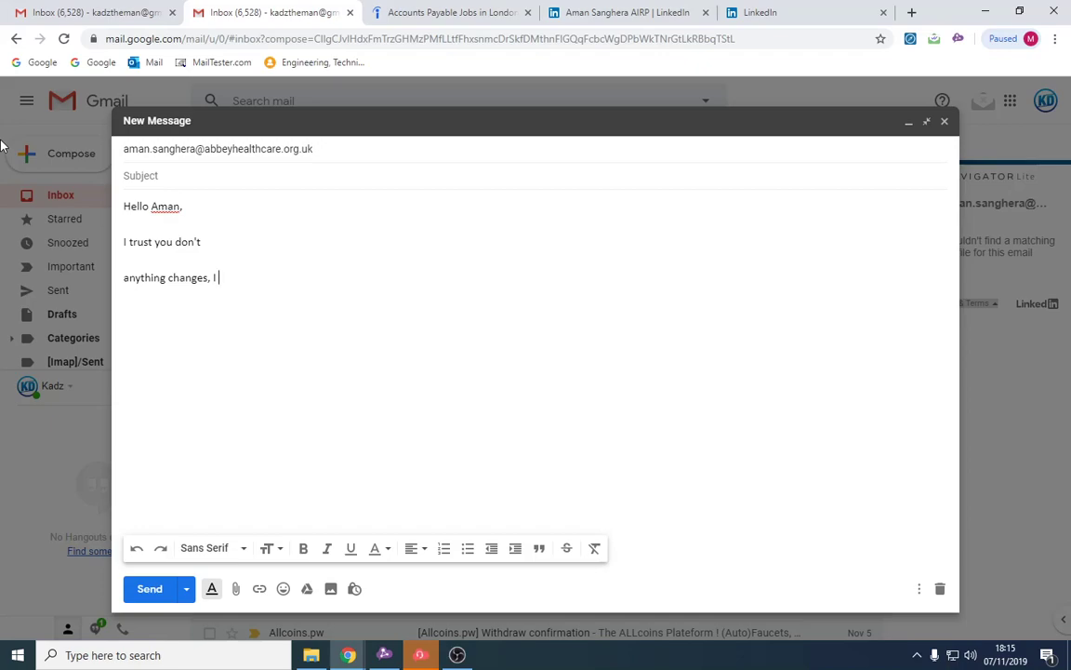
Look over the Accounts Payable Administrator listing on Indeed and return to the second email draft
left_click(458, 9)
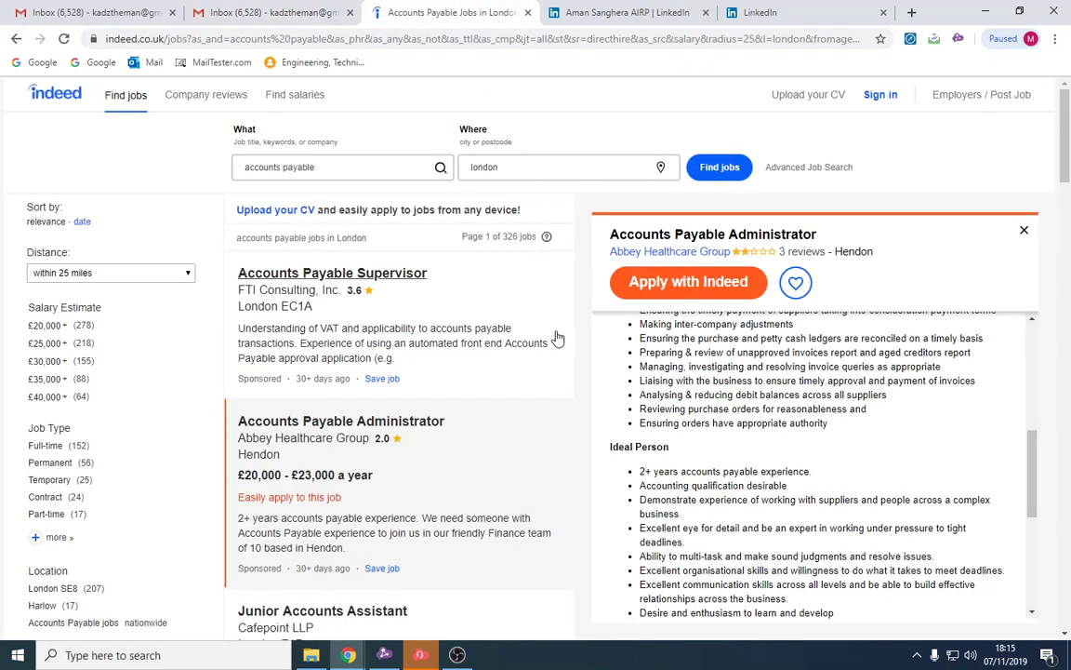
scroll(549, 334, "down", 1)
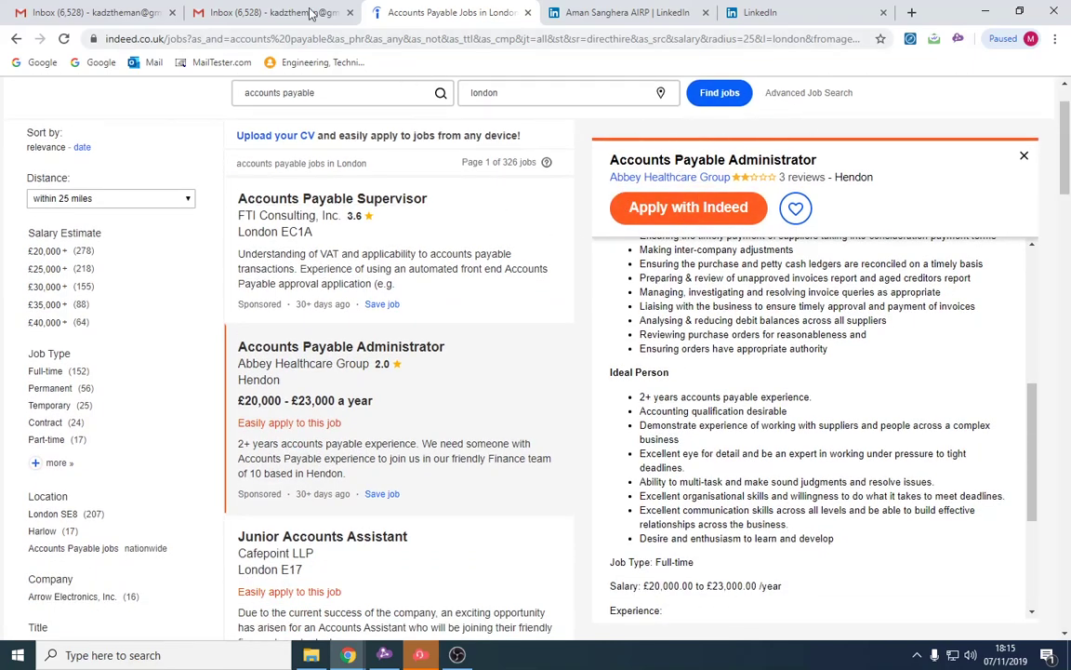
left_click(279, 12)
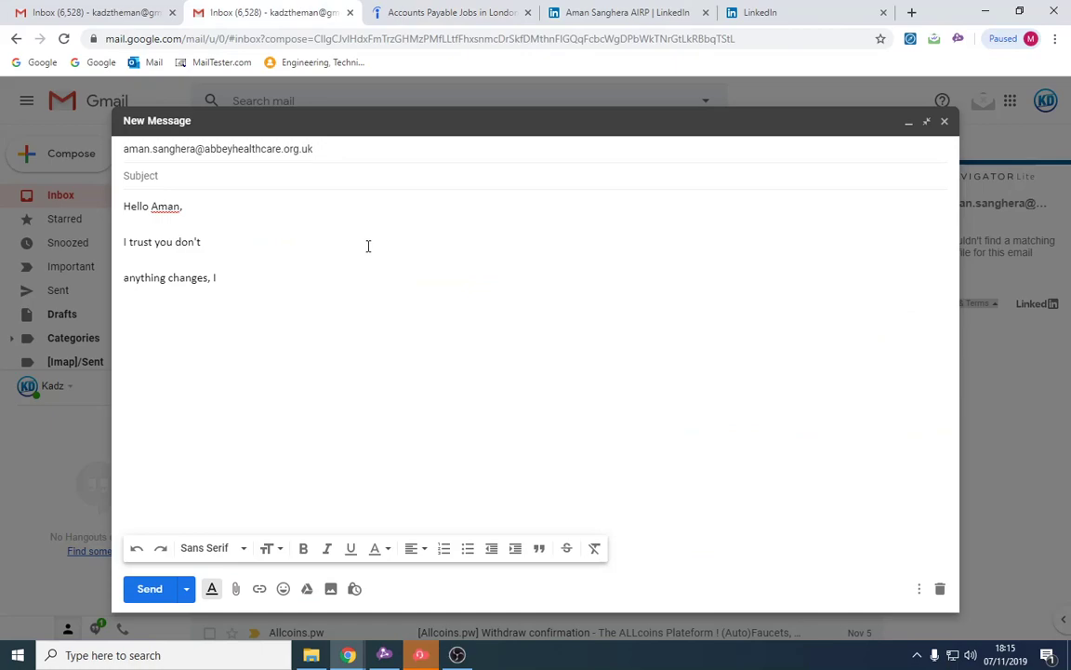